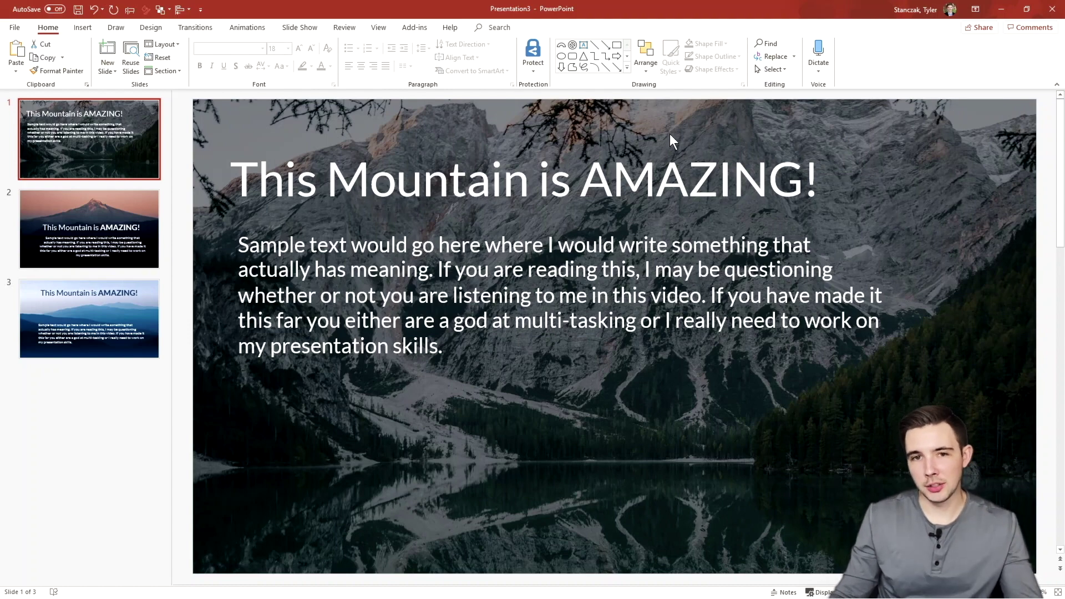
# Review the three slides and select slide 1's title and body text to check fonts
pyautogui.click(67, 215)
pyautogui.click(83, 292)
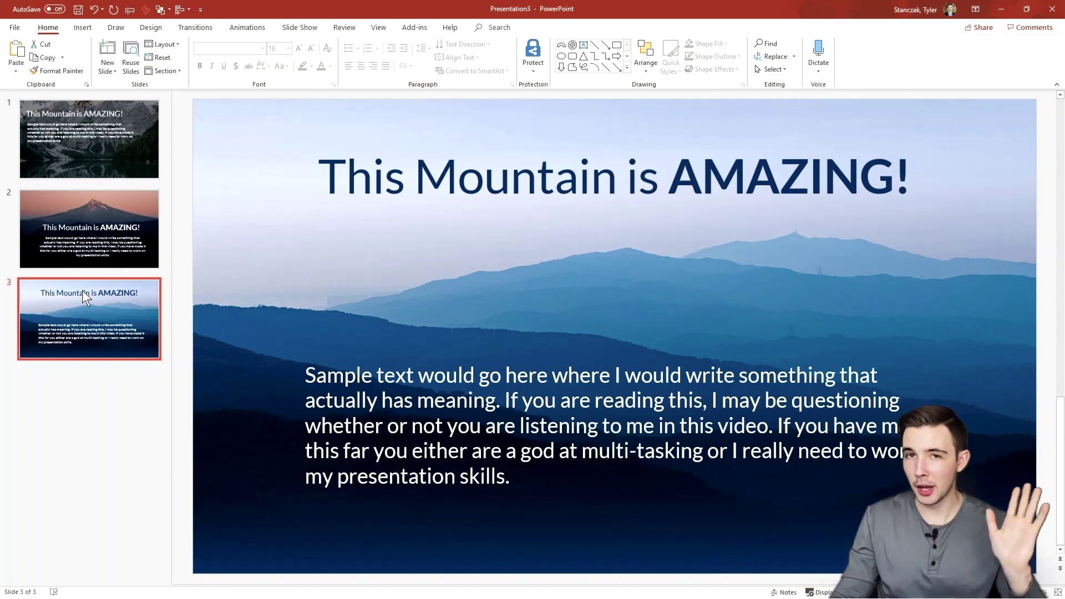
pyautogui.click(106, 107)
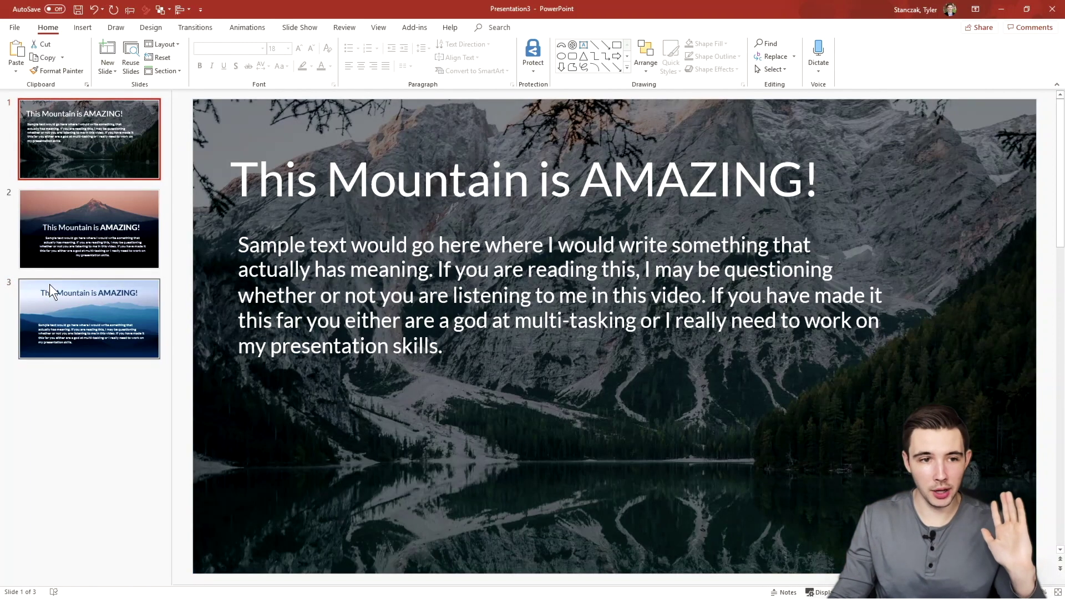
pyautogui.click(249, 188)
pyautogui.click(249, 317)
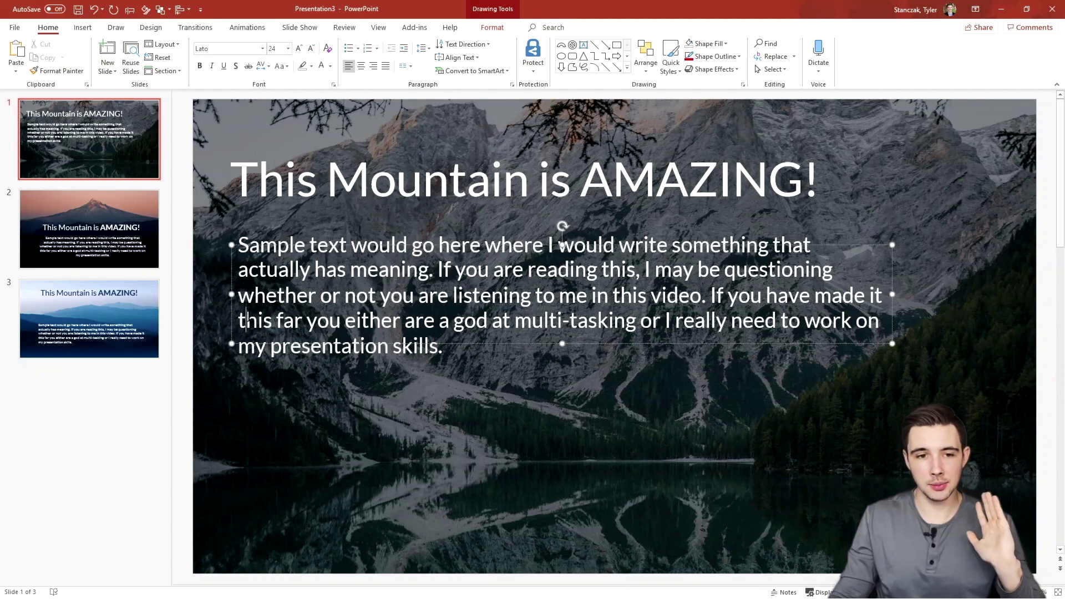
pyautogui.click(78, 232)
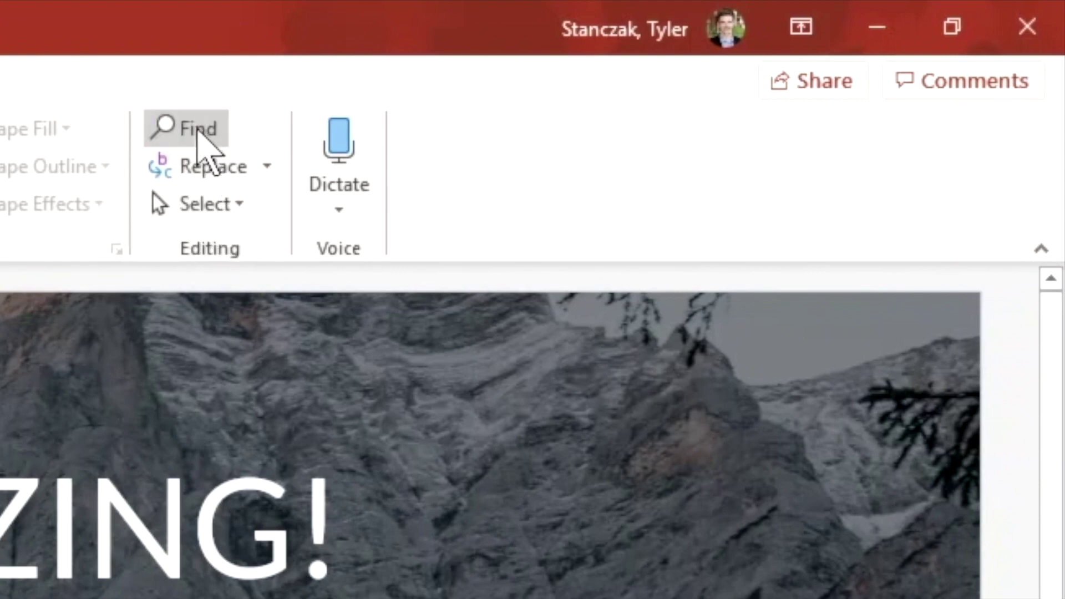
# Search the deck for 'Amazing', stepping through matches to slide 3's title
pyautogui.click(195, 131)
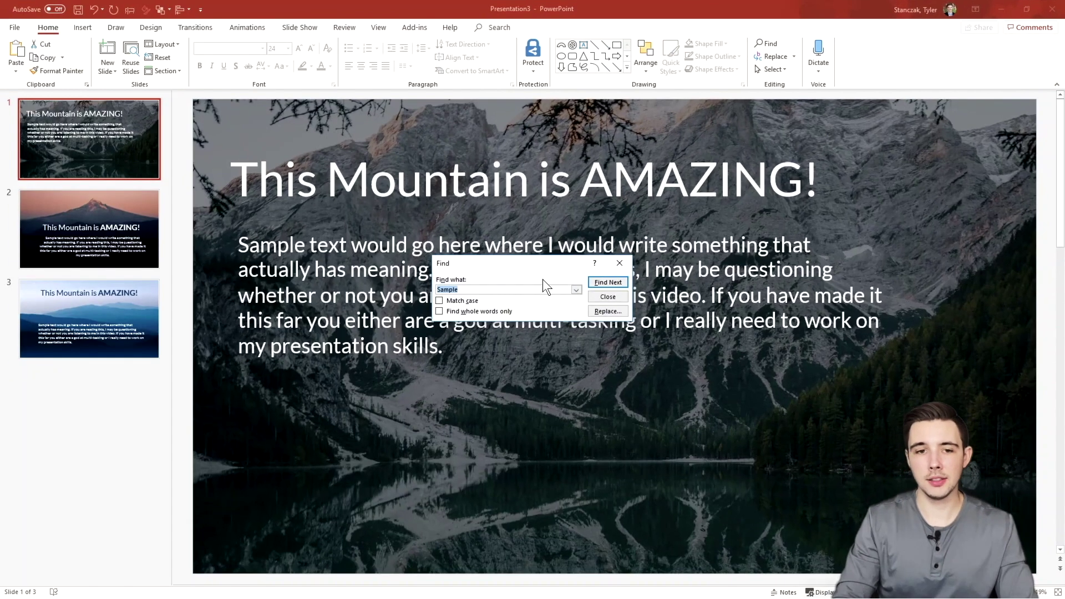
pyautogui.press('BackSpace')
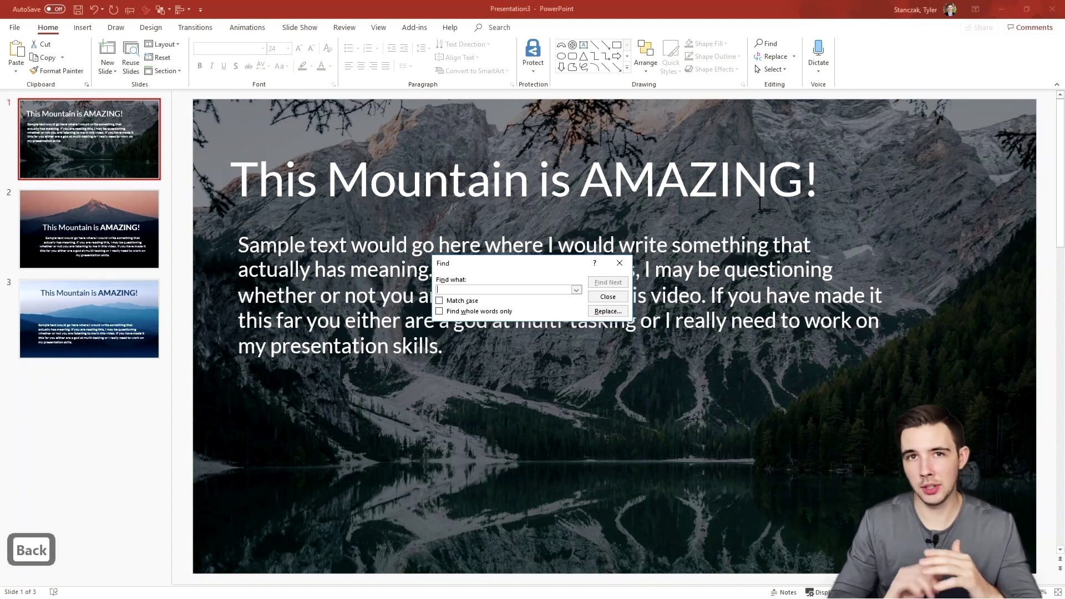
pyautogui.write('Am')
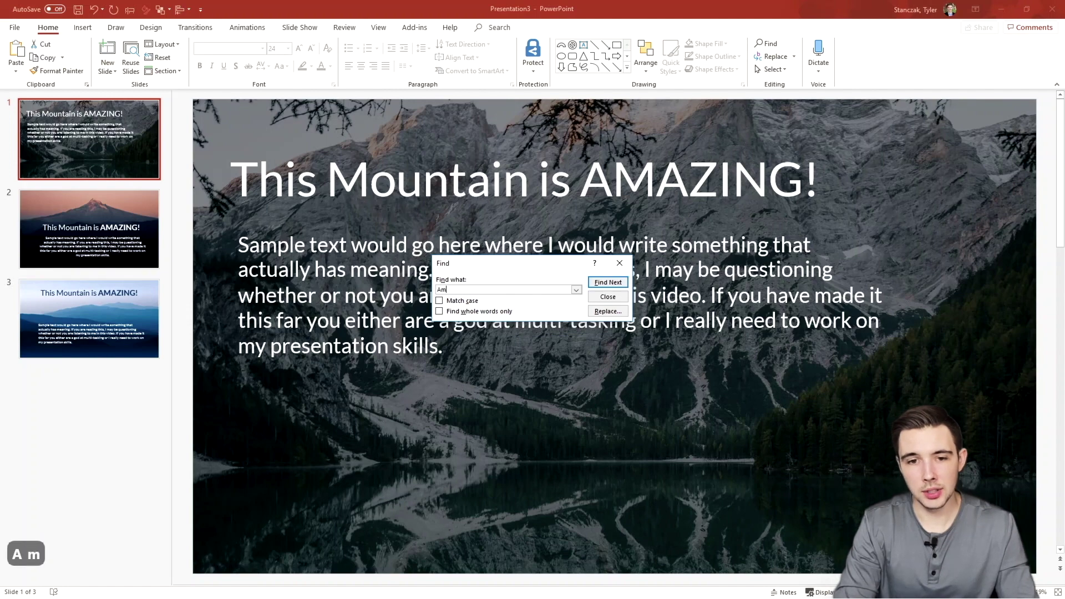
pyautogui.write('azing')
pyautogui.press('Return')
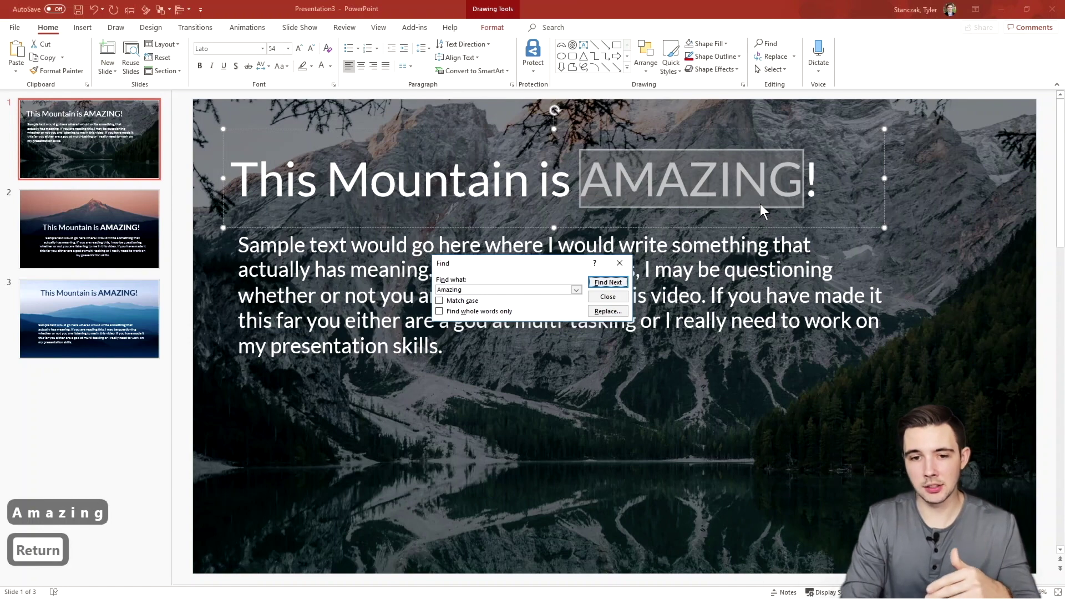
pyautogui.press('Return')
pyautogui.press('Return')
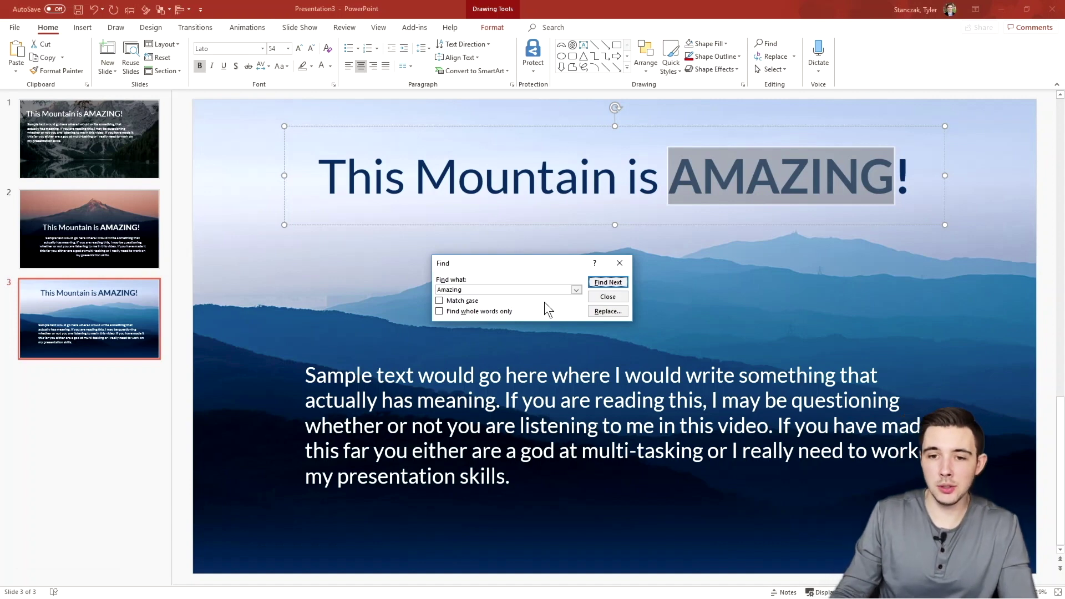
# Replace all three 'Amazing' title occurrences with 'HUGE', then view slide 2
pyautogui.click(607, 309)
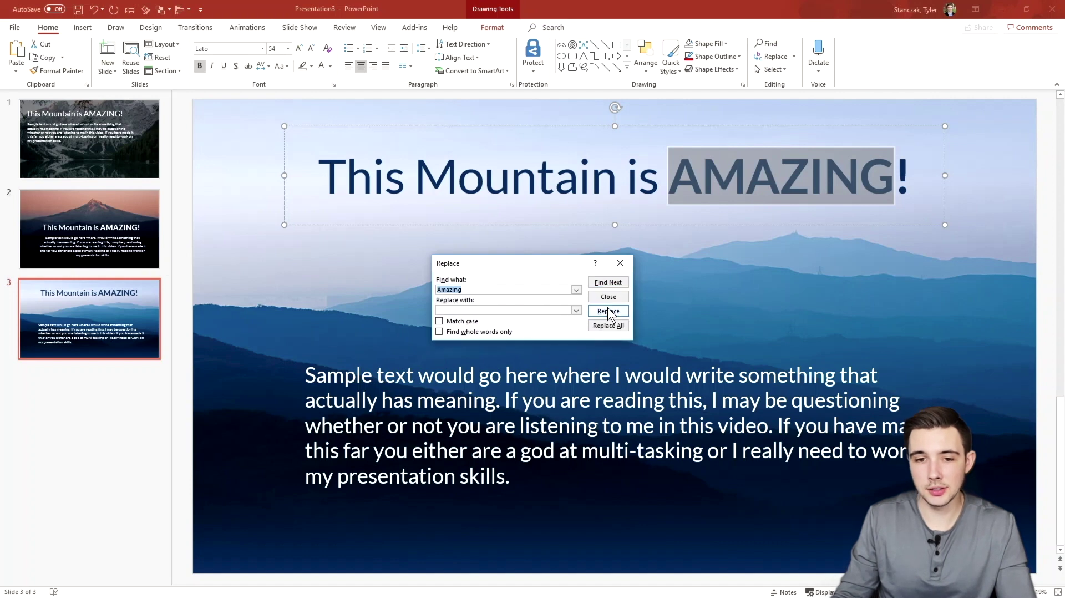
pyautogui.write('Huge')
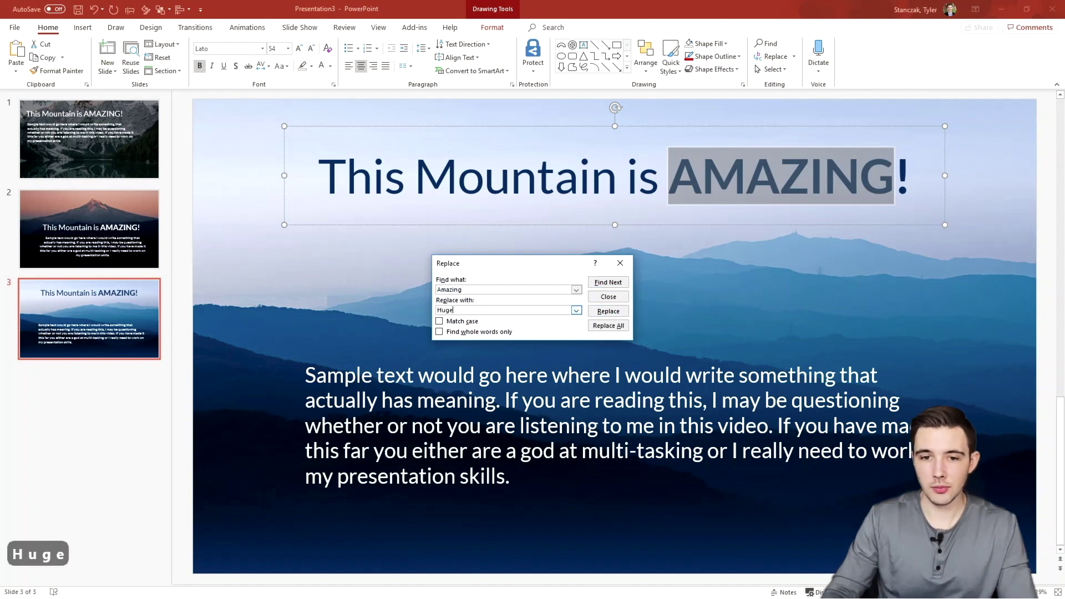
pyautogui.press('BackSpace')
pyautogui.press('BackSpace')
pyautogui.press('BackSpace')
pyautogui.write('UGE')
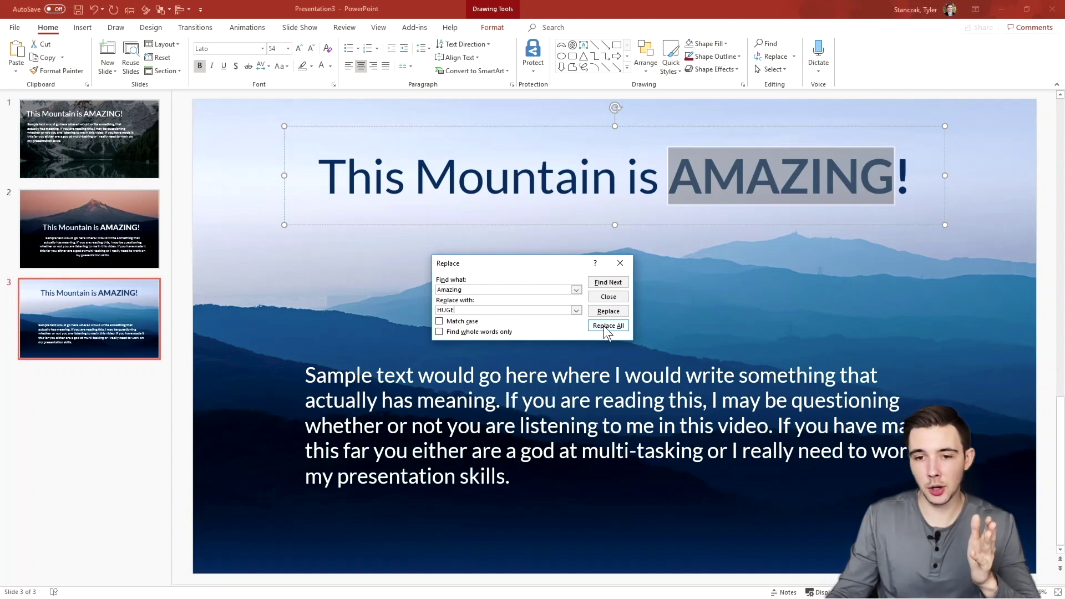
pyautogui.click(603, 324)
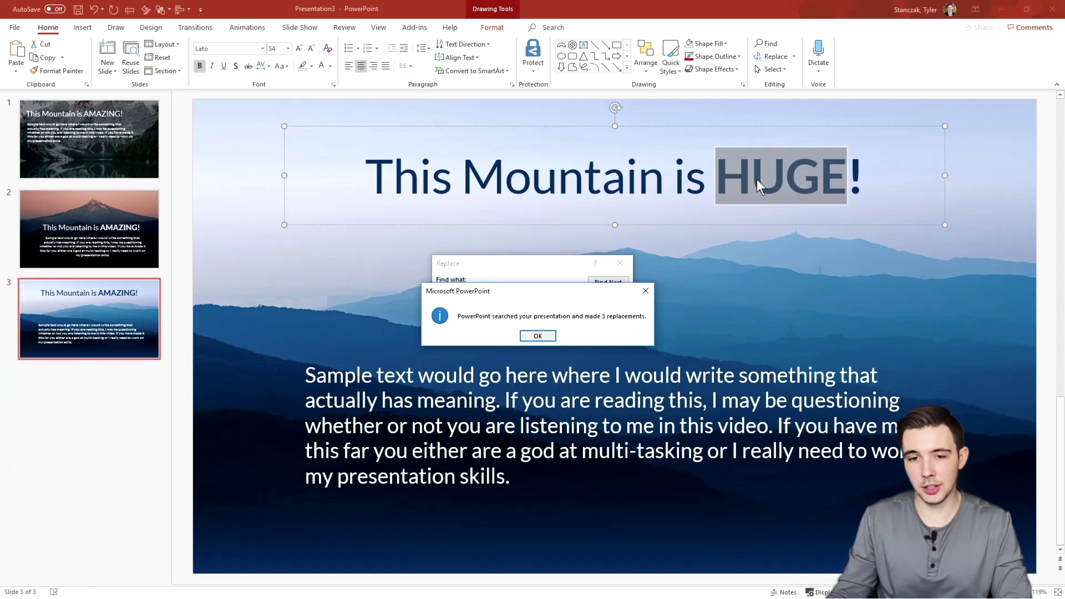
pyautogui.click(543, 335)
pyautogui.click(121, 245)
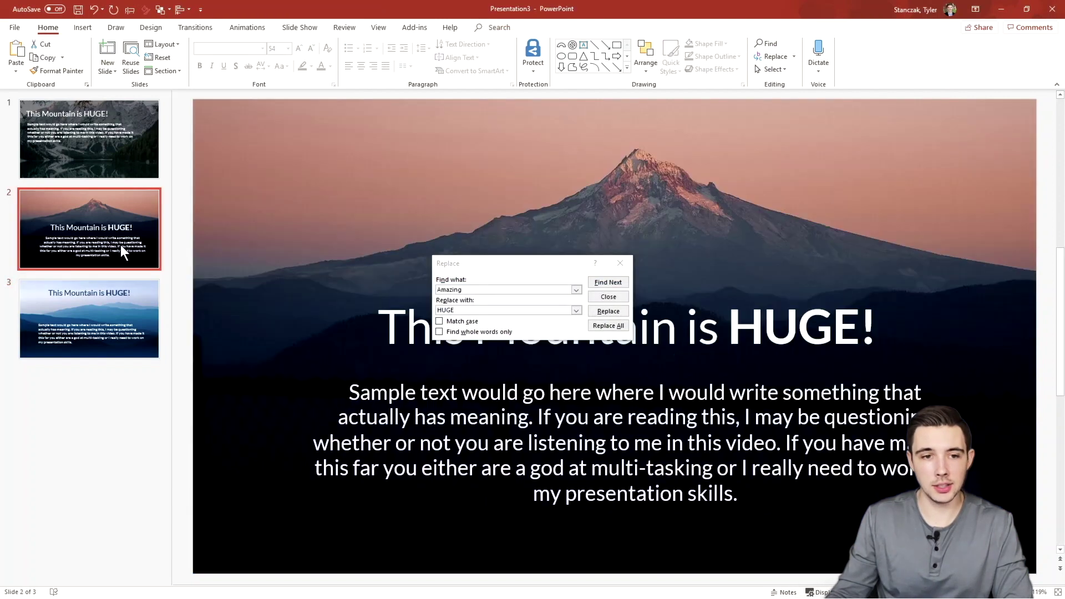
# Return to slide 1 and reopen Replace with 'Amazing' and 'HUGE' still filled in
pyautogui.click(619, 263)
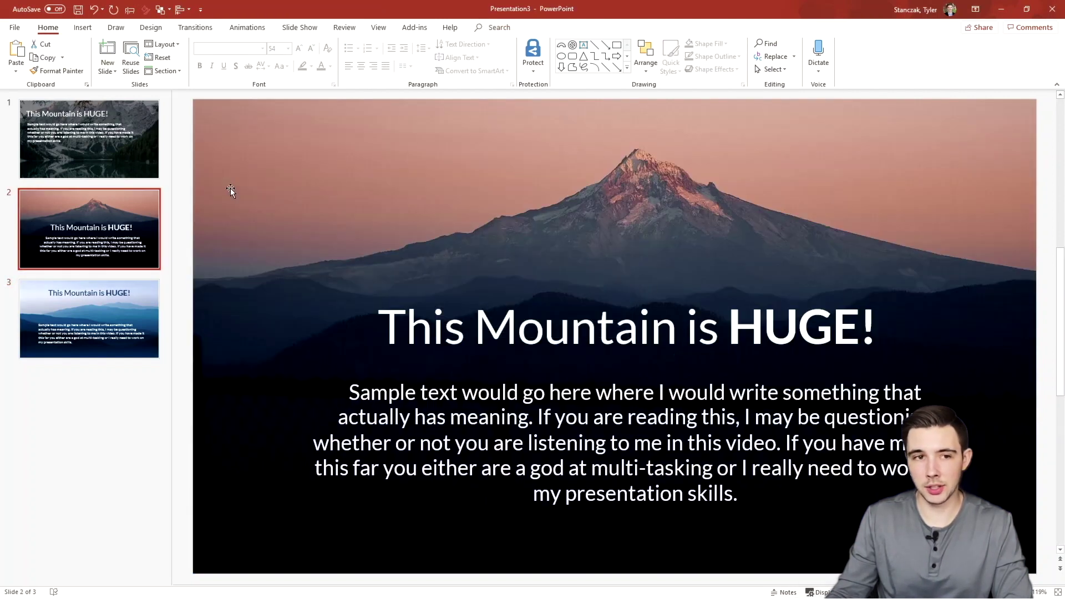
pyautogui.click(113, 160)
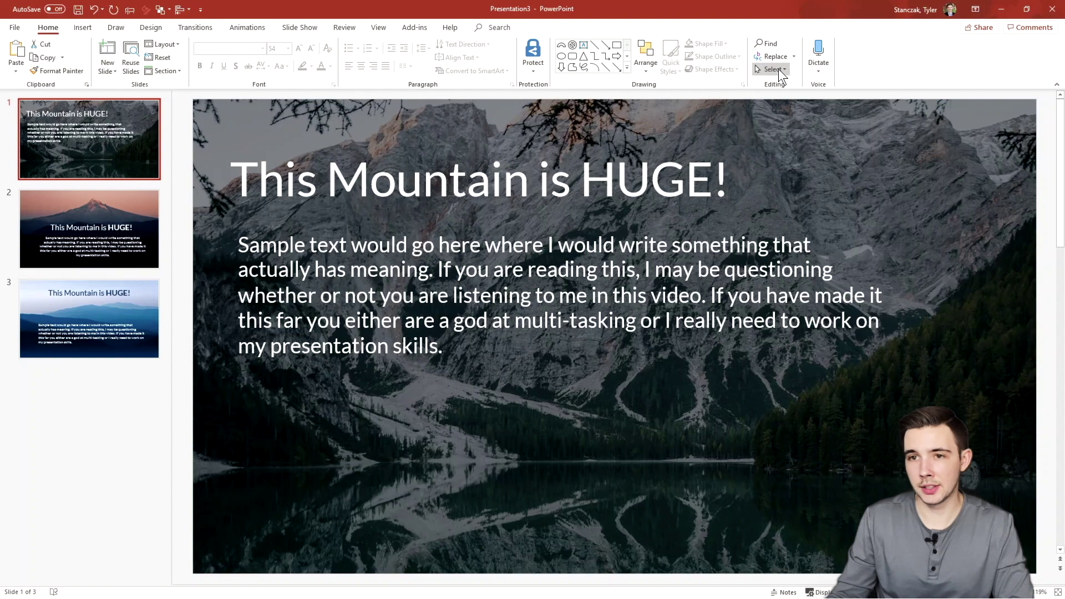
pyautogui.click(766, 44)
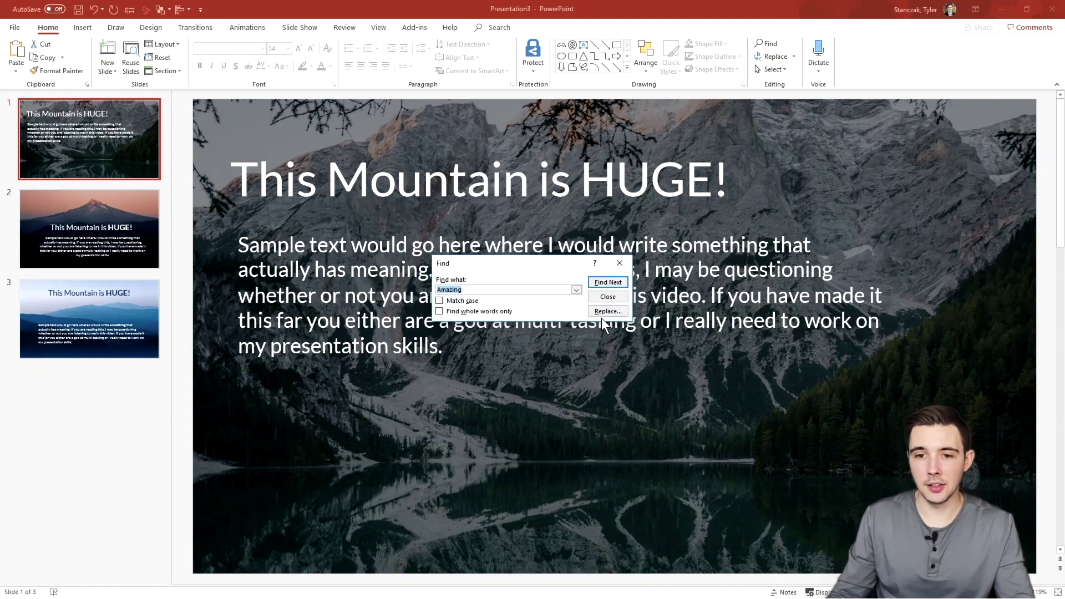
pyautogui.click(608, 297)
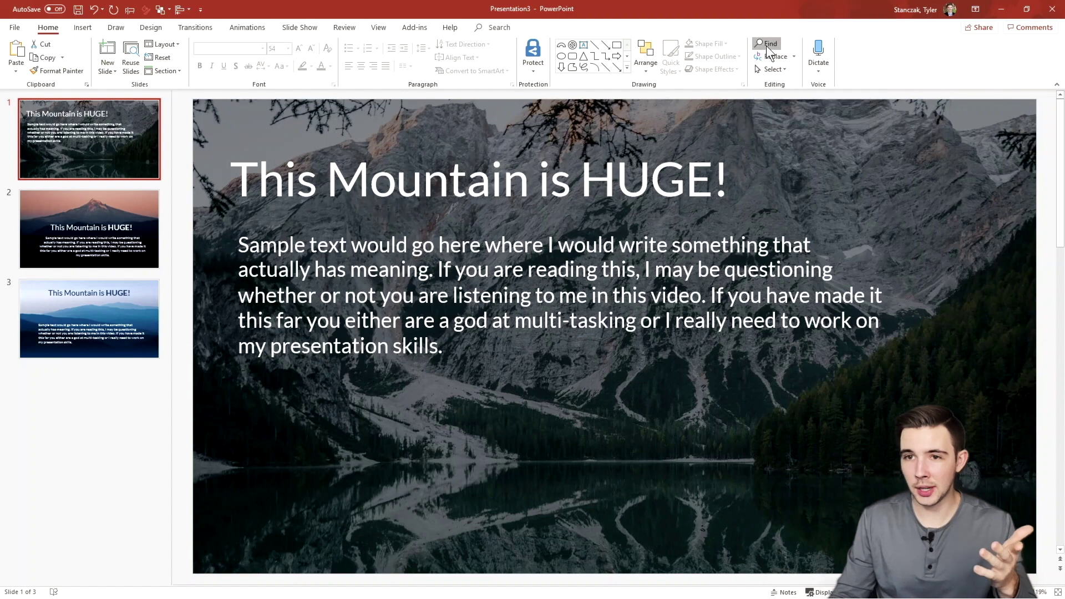
pyautogui.click(767, 43)
pyautogui.click(620, 265)
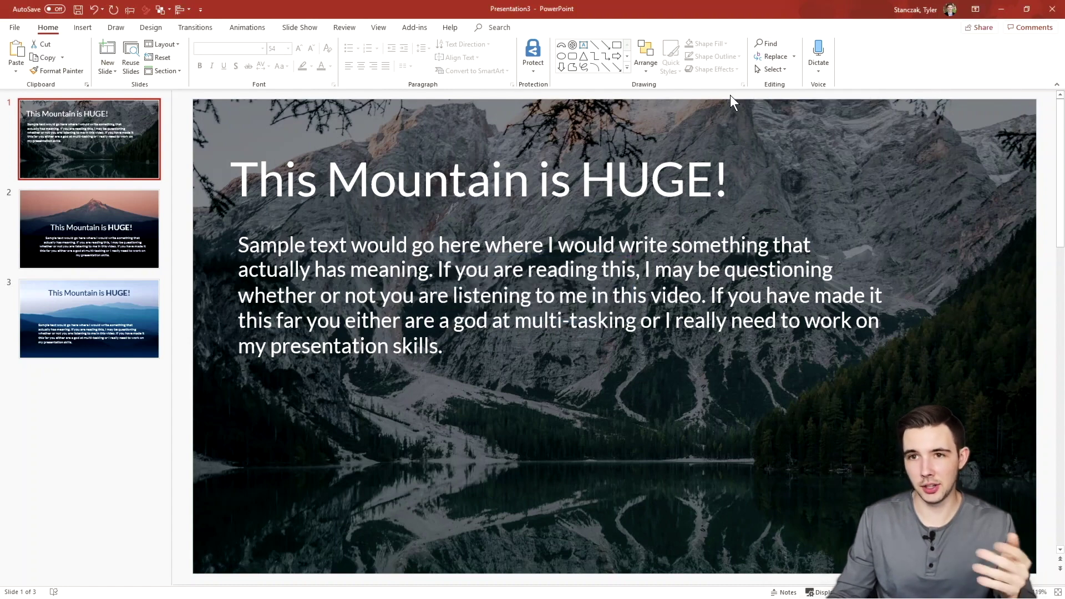
pyautogui.click(773, 58)
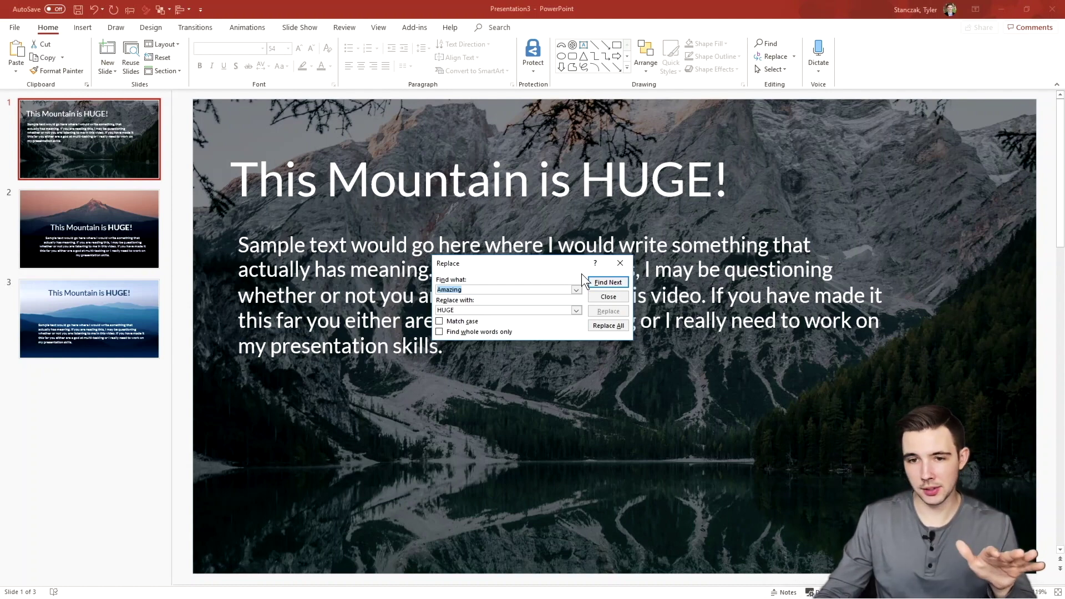
# Replace the Arial font with Lato across the deck, then select body text to verify
pyautogui.click(620, 263)
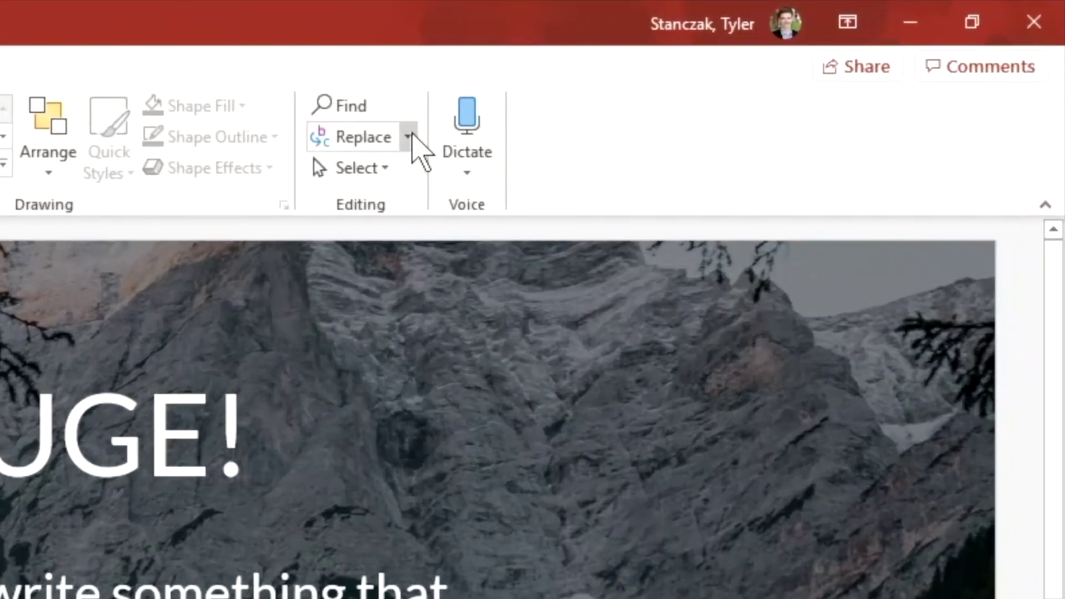
pyautogui.click(411, 136)
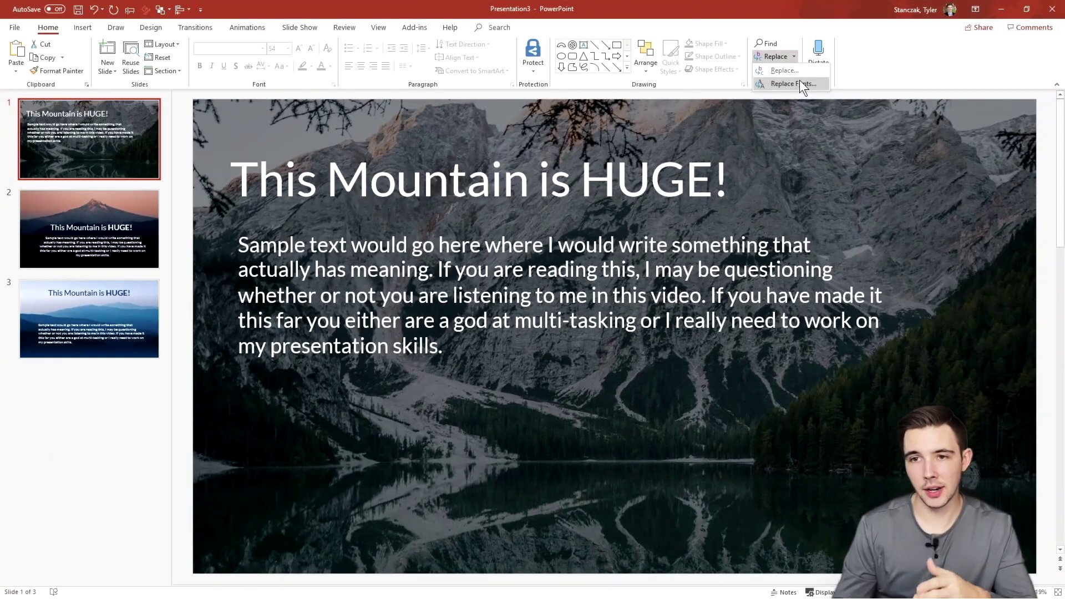
pyautogui.click(800, 80)
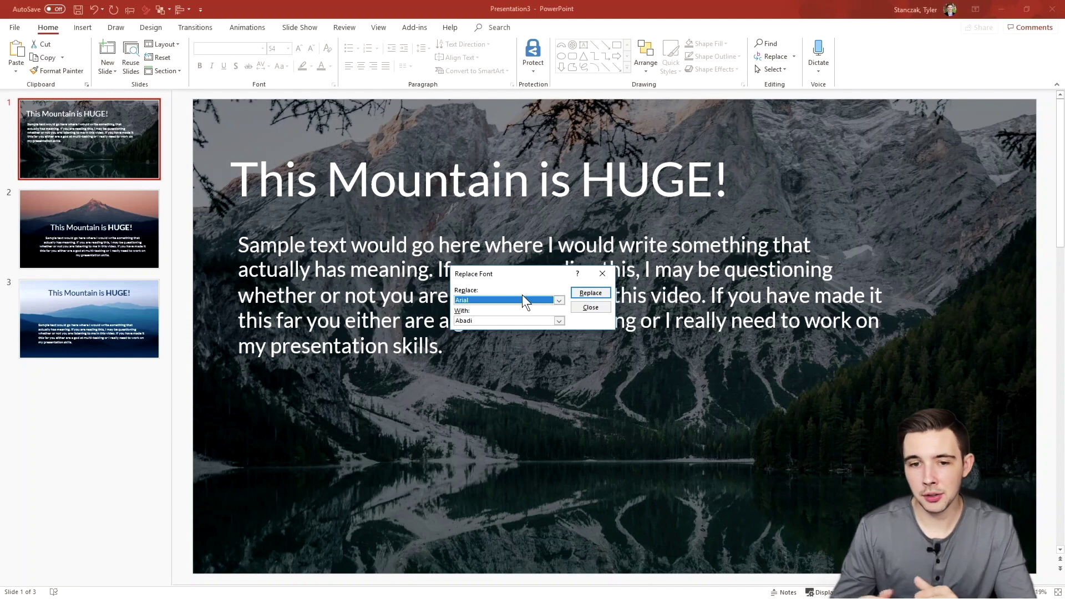
pyautogui.click(560, 321)
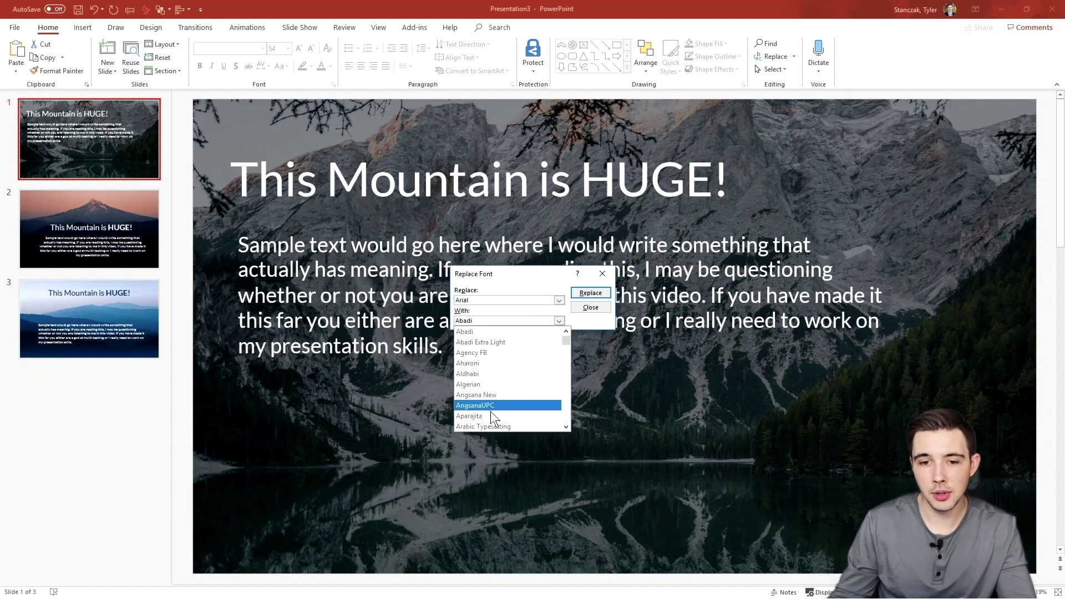
pyautogui.scroll(-5, 490, 411)
pyautogui.scroll(-5, 486, 409)
pyautogui.scroll(-4, 482, 407)
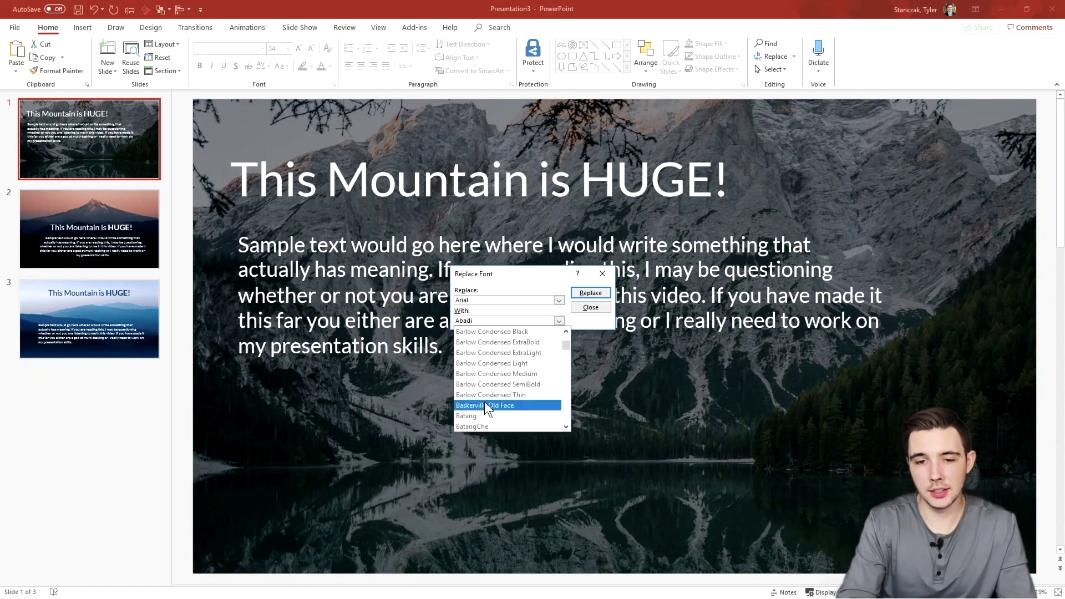
pyautogui.scroll(-5, 484, 401)
pyautogui.scroll(-5, 484, 402)
pyautogui.scroll(-5, 475, 395)
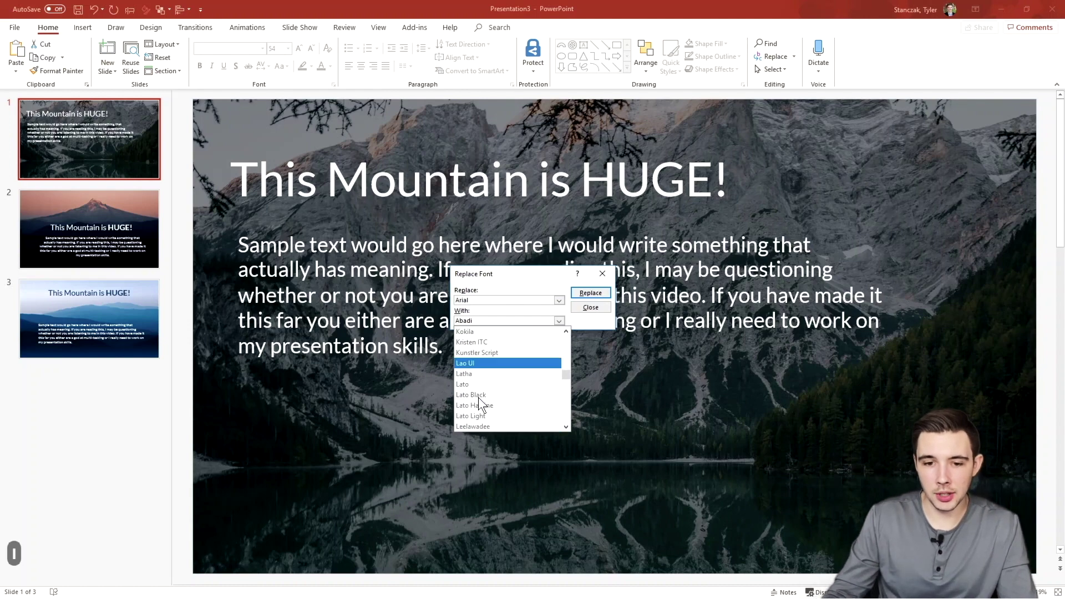
pyautogui.click(486, 384)
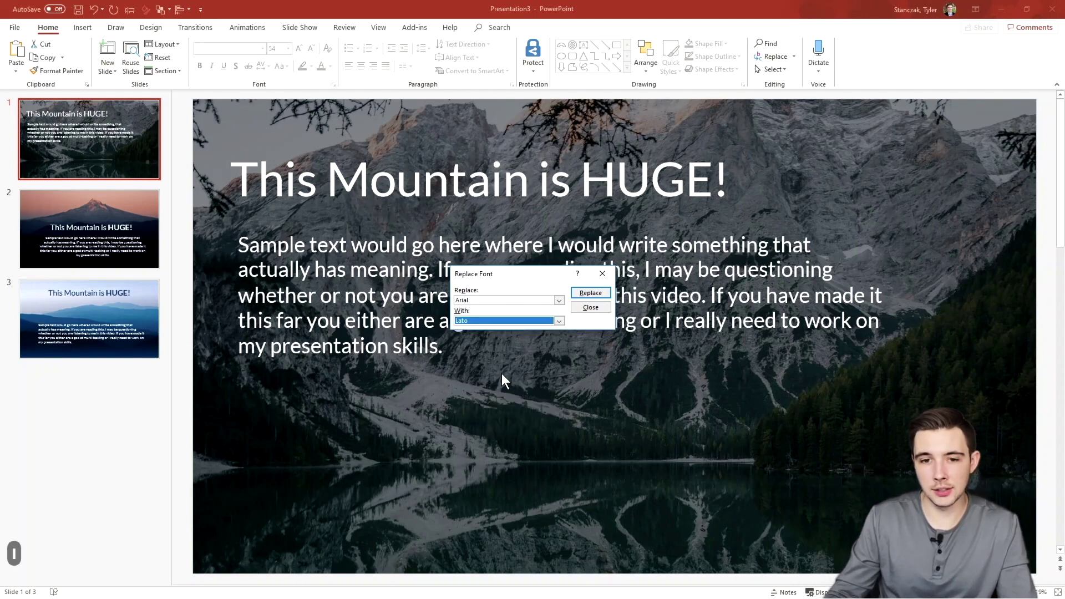
pyautogui.click(590, 294)
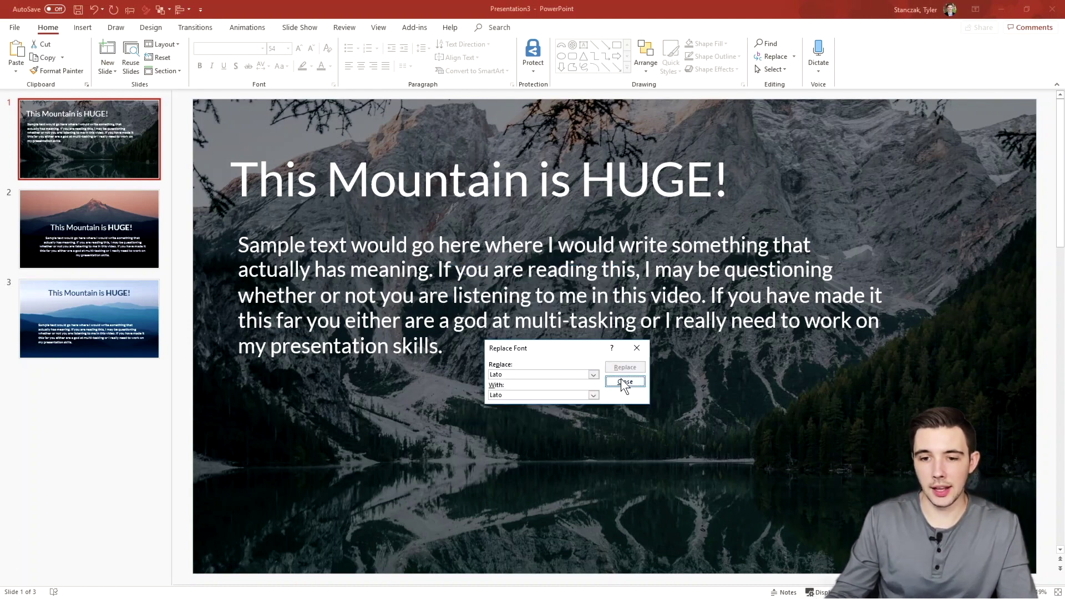
pyautogui.click(620, 383)
pyautogui.click(407, 271)
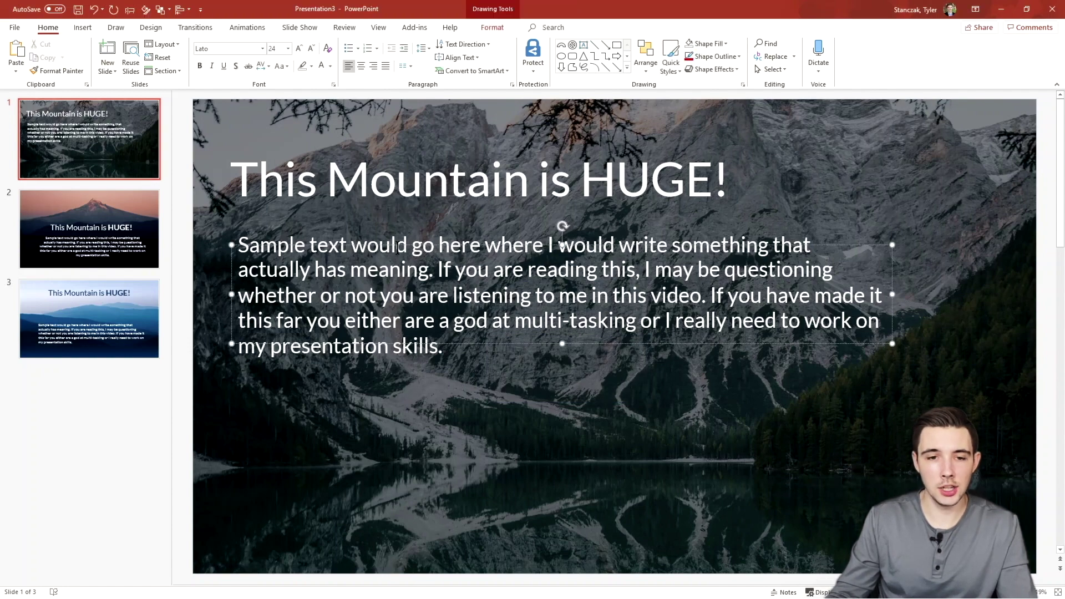
# Check the text fonts on slides 2 and 3, selecting slide 3's background picture
pyautogui.click(52, 238)
pyautogui.click(400, 391)
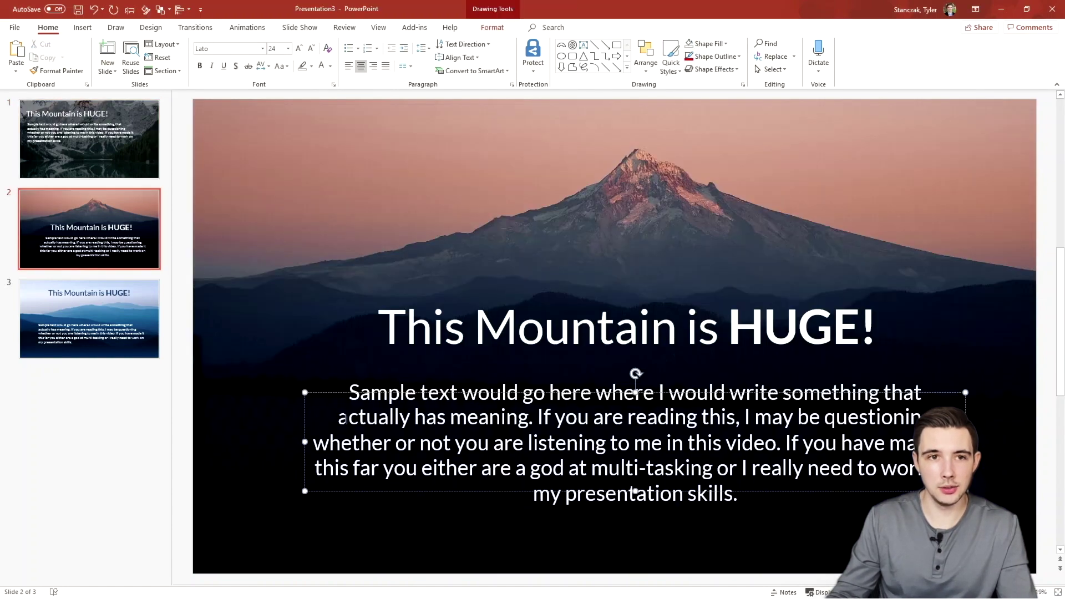
pyautogui.click(83, 345)
pyautogui.click(416, 400)
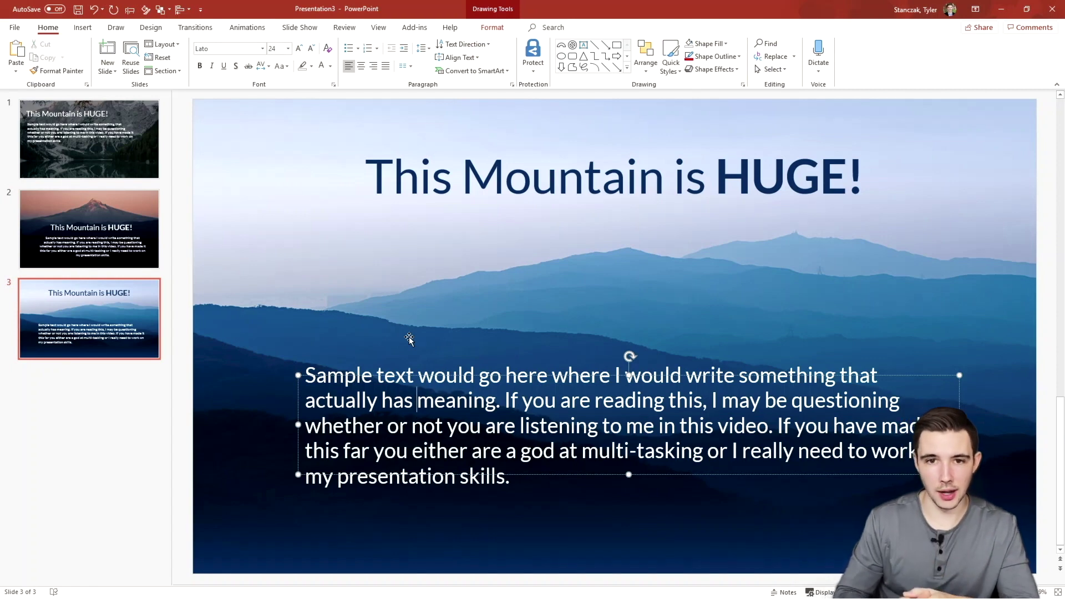
pyautogui.click(202, 161)
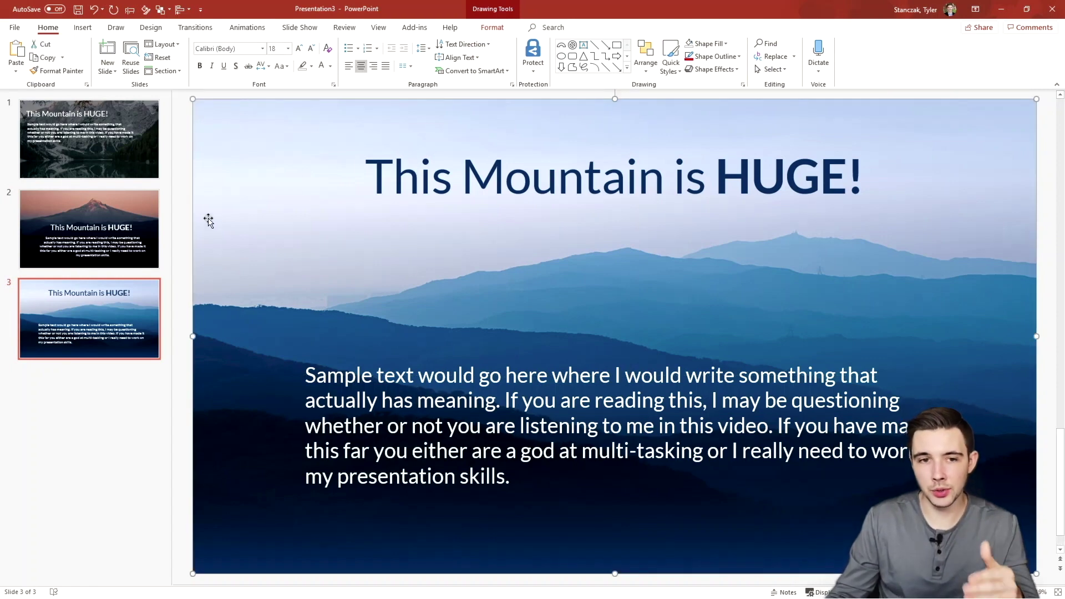
# Set slide 1's title font to Algerian, glancing at slide 2 afterwards
pyautogui.click(119, 158)
pyautogui.click(228, 48)
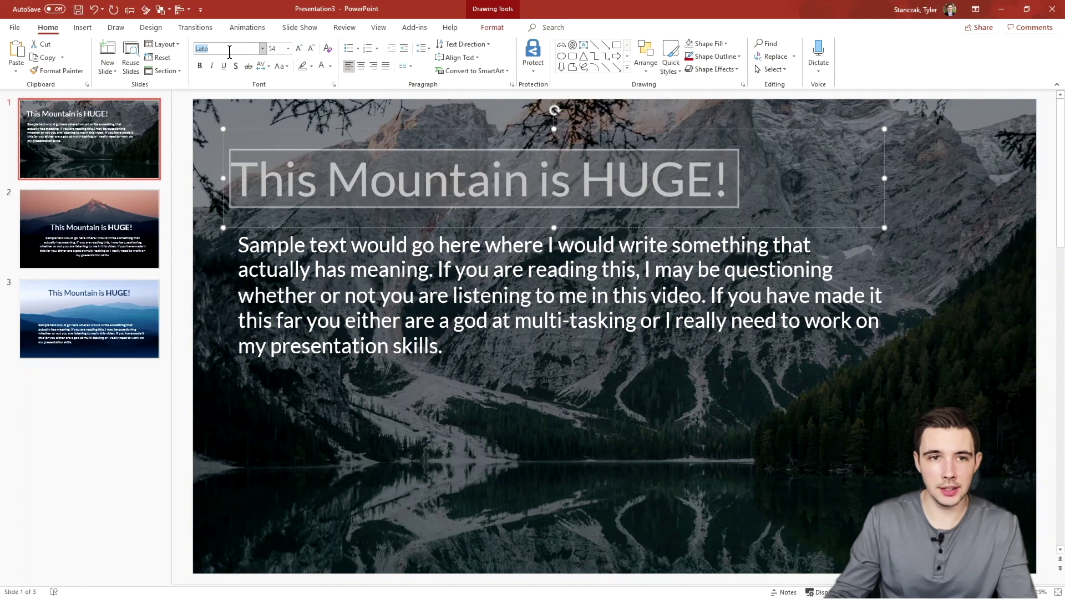
pyautogui.click(263, 48)
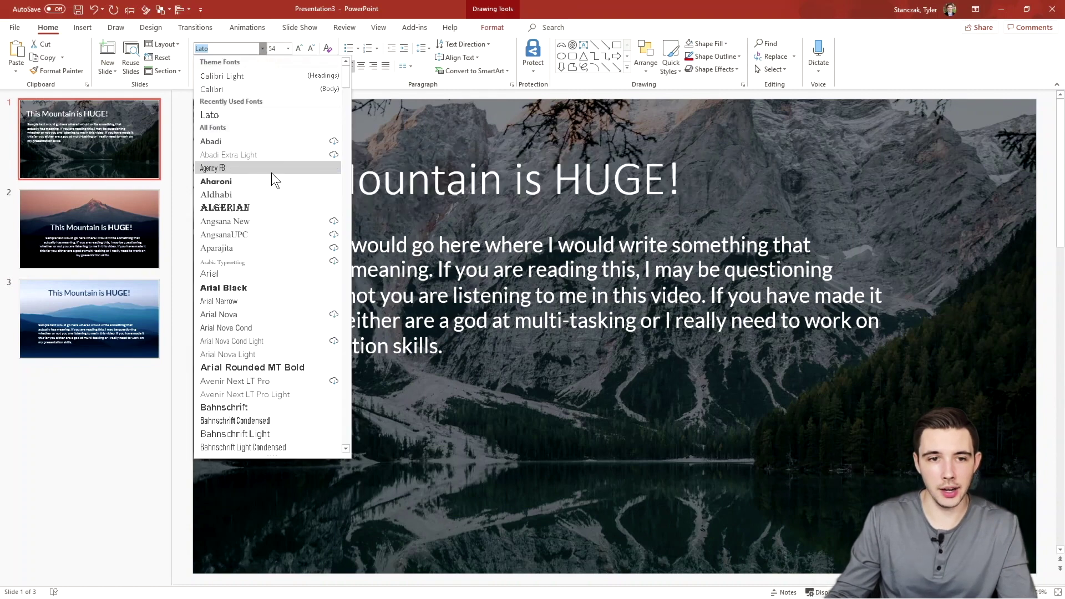
pyautogui.click(265, 207)
pyautogui.click(135, 221)
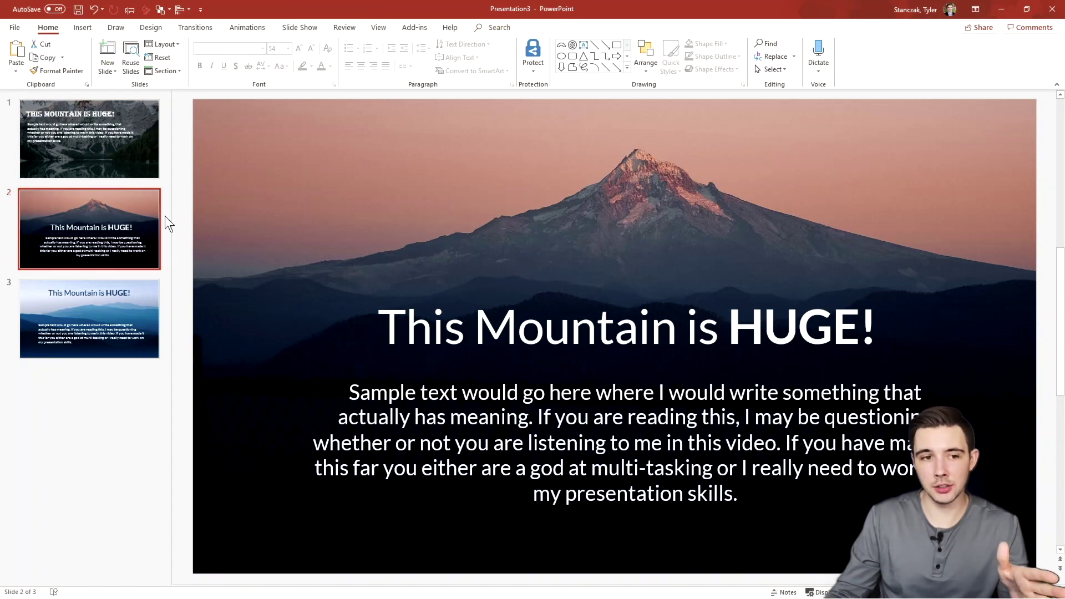
pyautogui.click(90, 141)
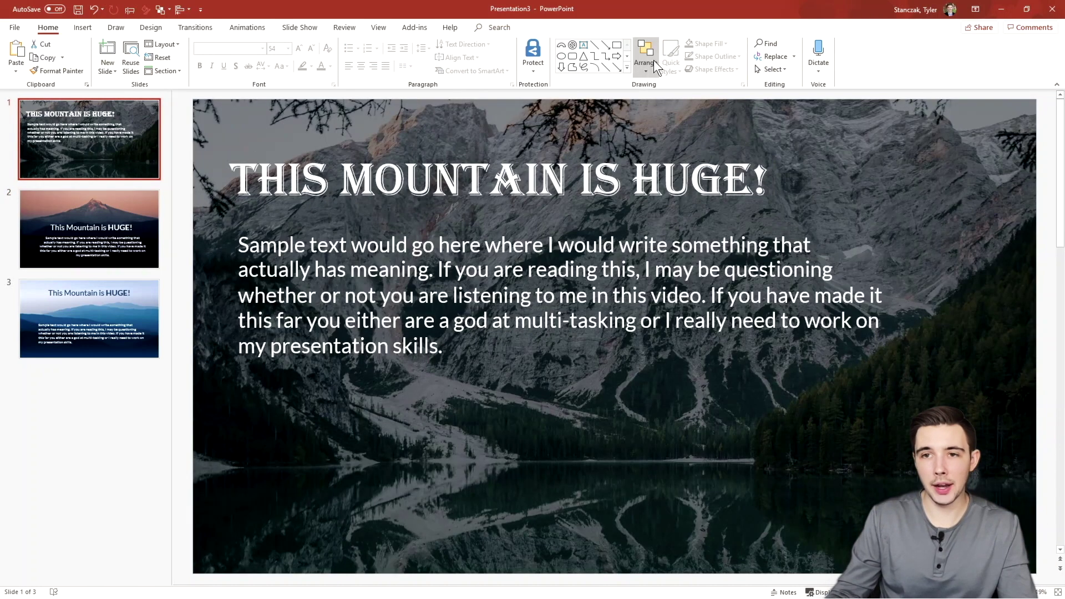
# Replace the Algerian font with Lato, restoring slide 1's title to Lato
pyautogui.click(795, 56)
pyautogui.click(802, 81)
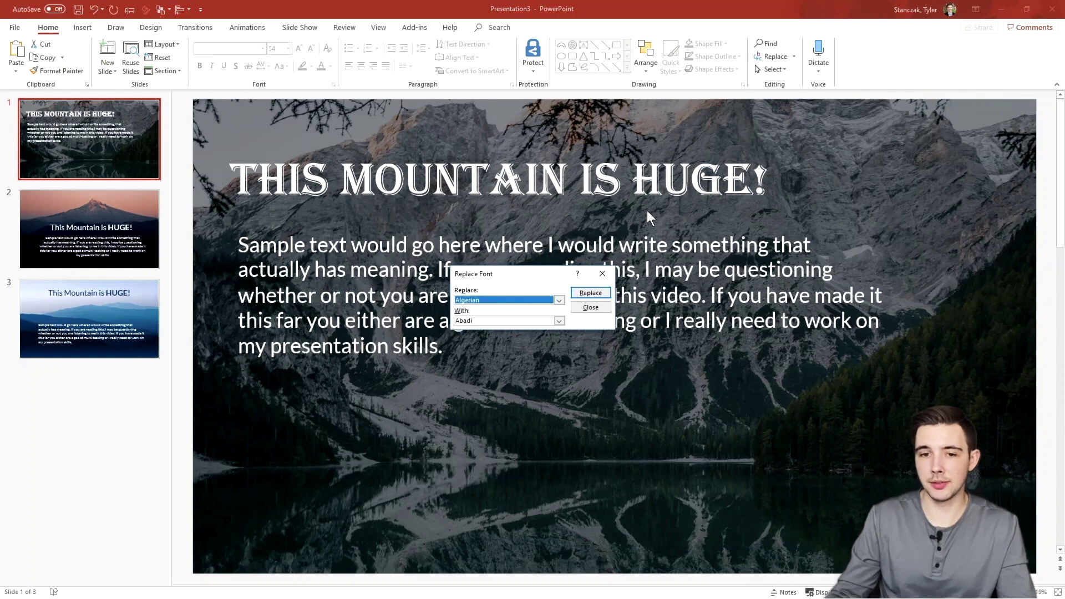
pyautogui.click(559, 319)
pyautogui.write('to')
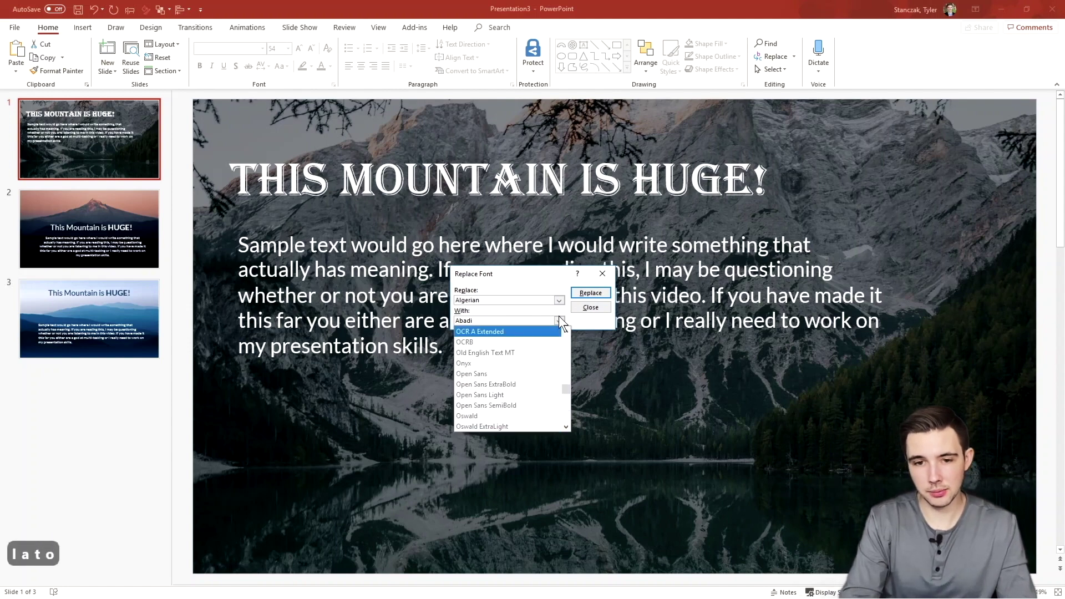
pyautogui.moveTo(565, 340); pyautogui.dragTo(570, 401)
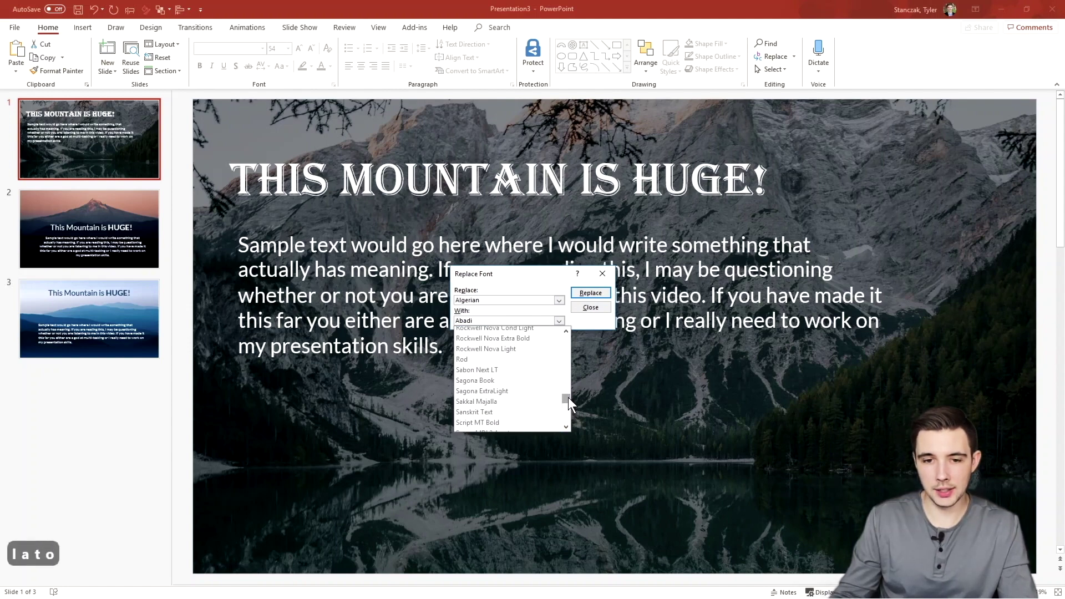
pyautogui.press('l')
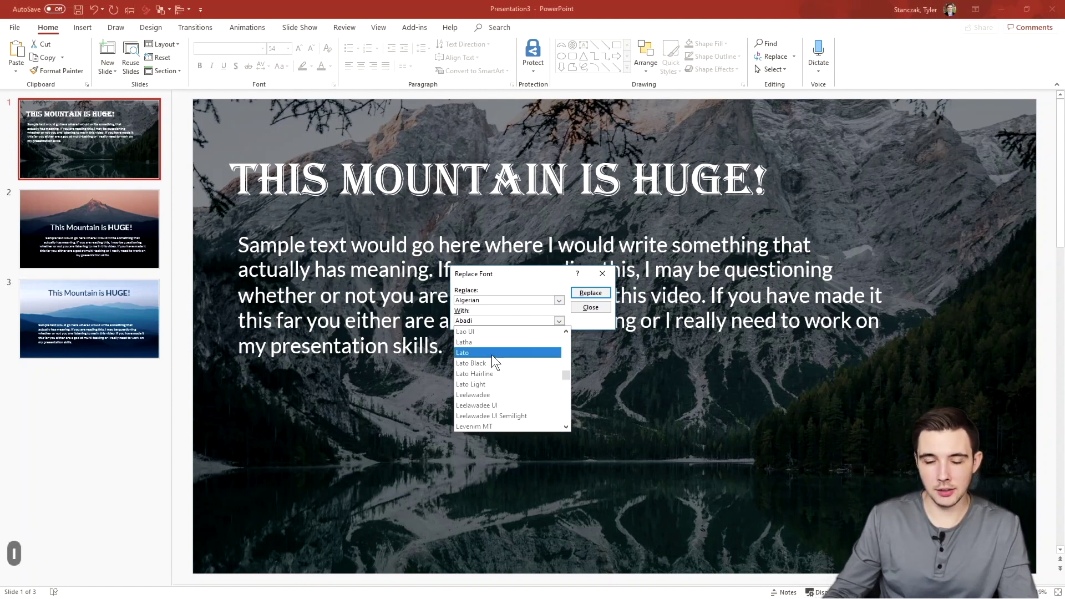
pyautogui.click(492, 355)
pyautogui.click(590, 293)
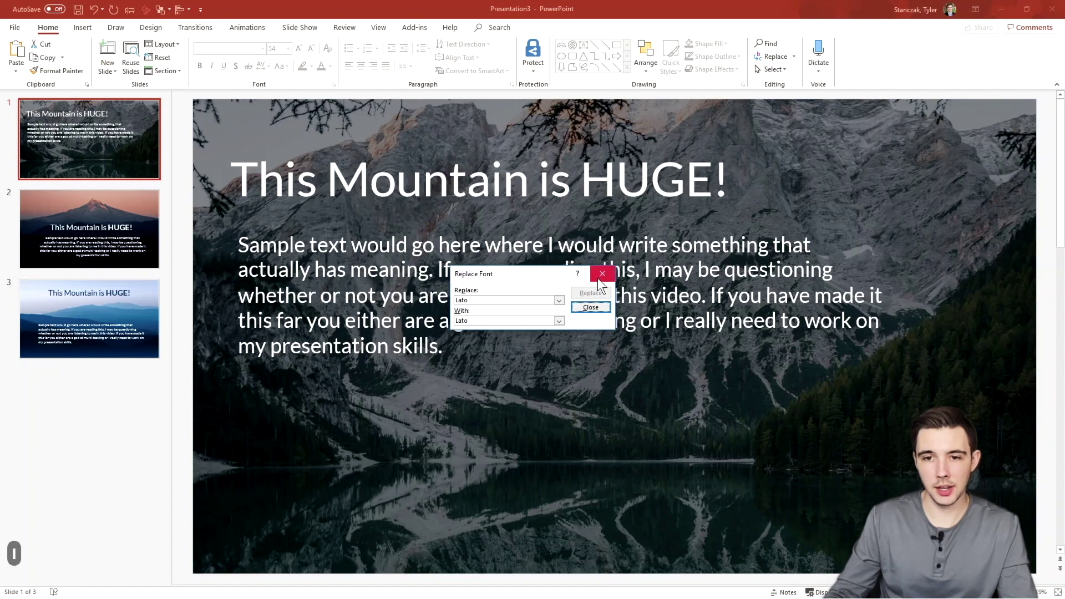
pyautogui.click(602, 274)
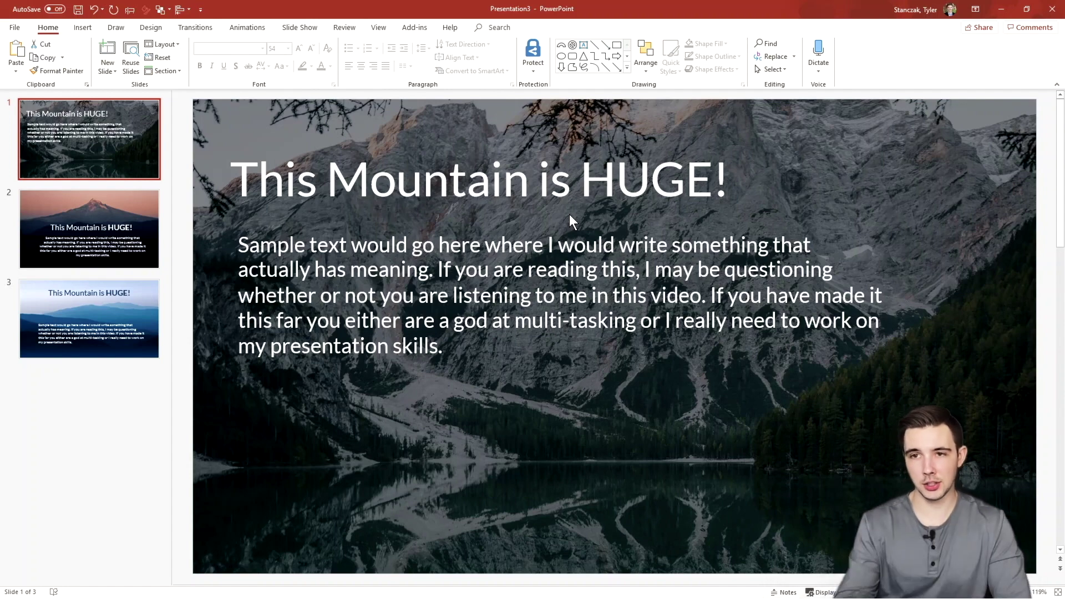
pyautogui.click(780, 70)
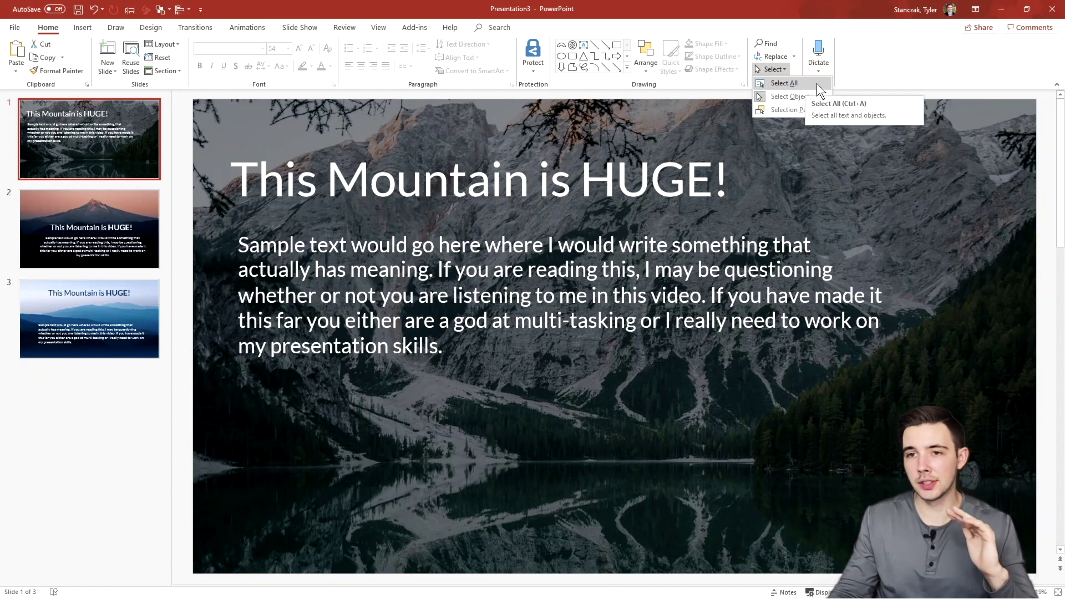
pyautogui.click(816, 84)
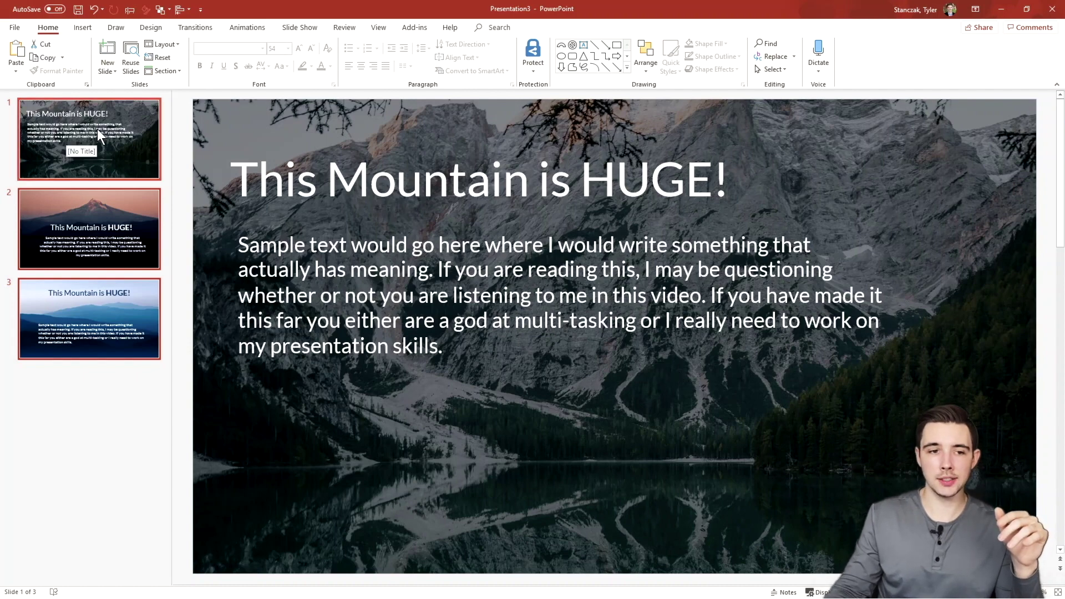
pyautogui.click(87, 403)
pyautogui.click(114, 155)
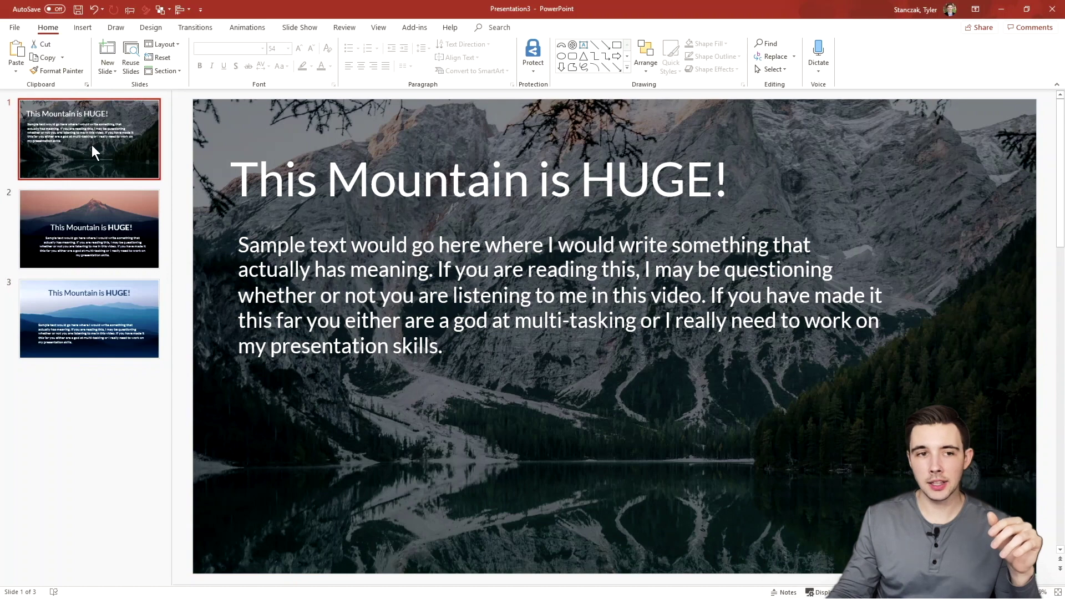
pyautogui.click(776, 69)
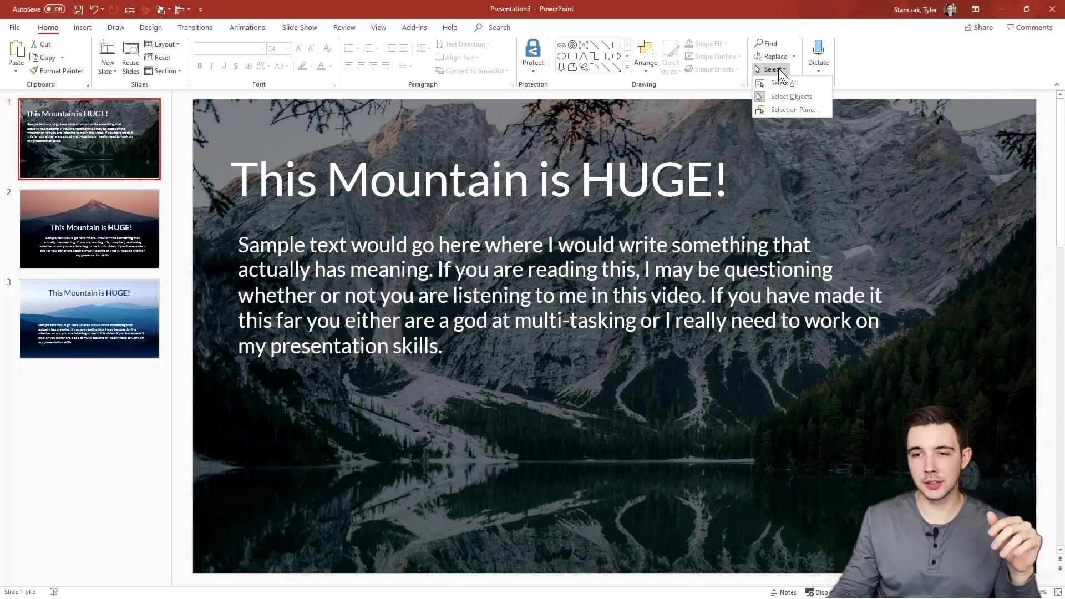
pyautogui.click(786, 84)
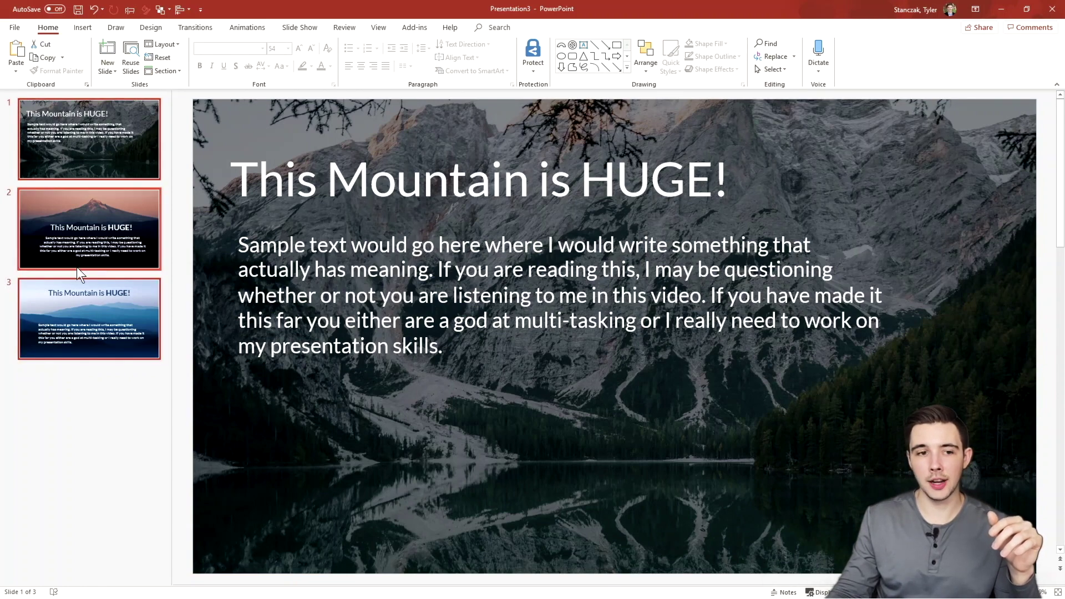
pyautogui.click(270, 120)
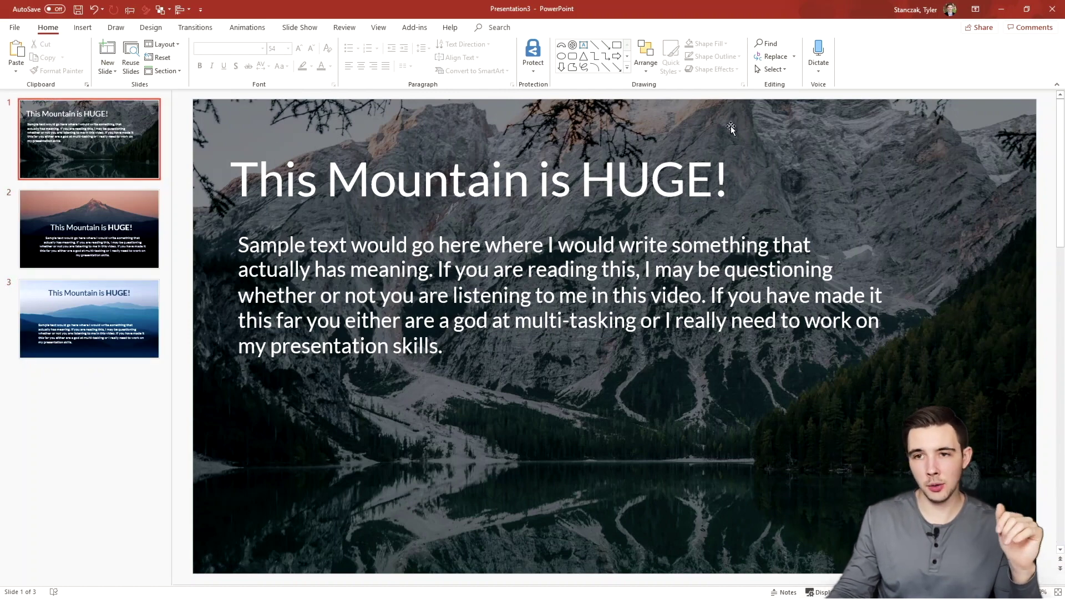
pyautogui.click(774, 71)
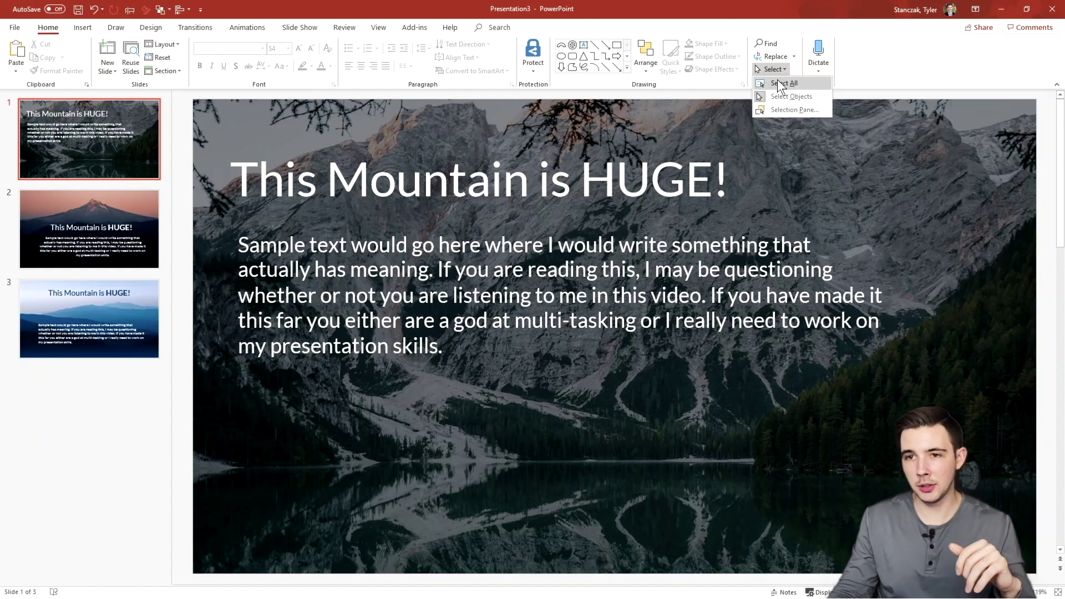
pyautogui.click(777, 82)
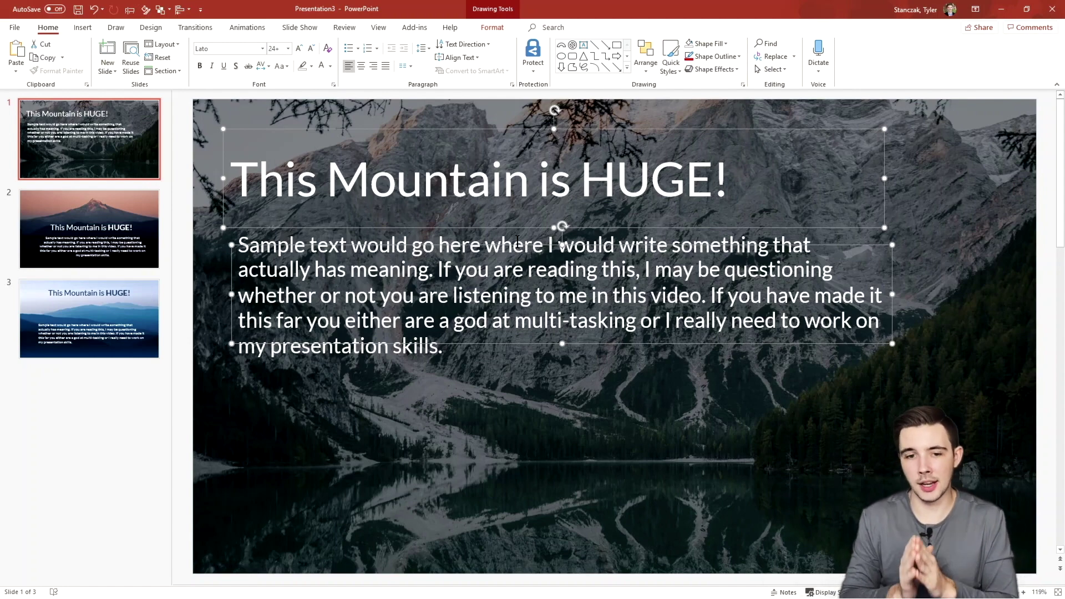
pyautogui.click(178, 391)
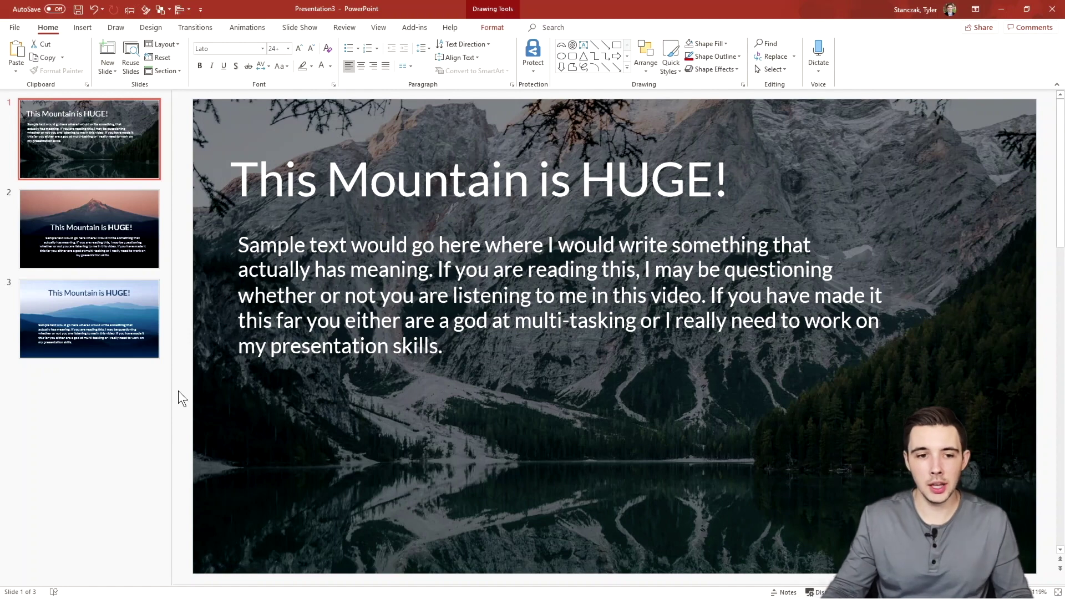
pyautogui.click(129, 154)
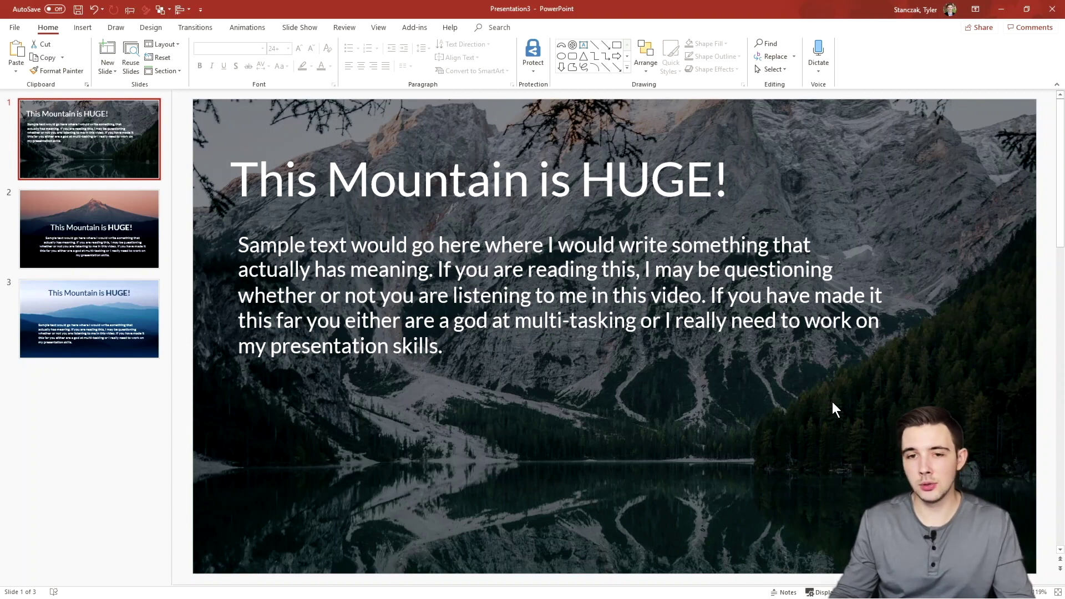
pyautogui.hotkey('ctrl', 'a')
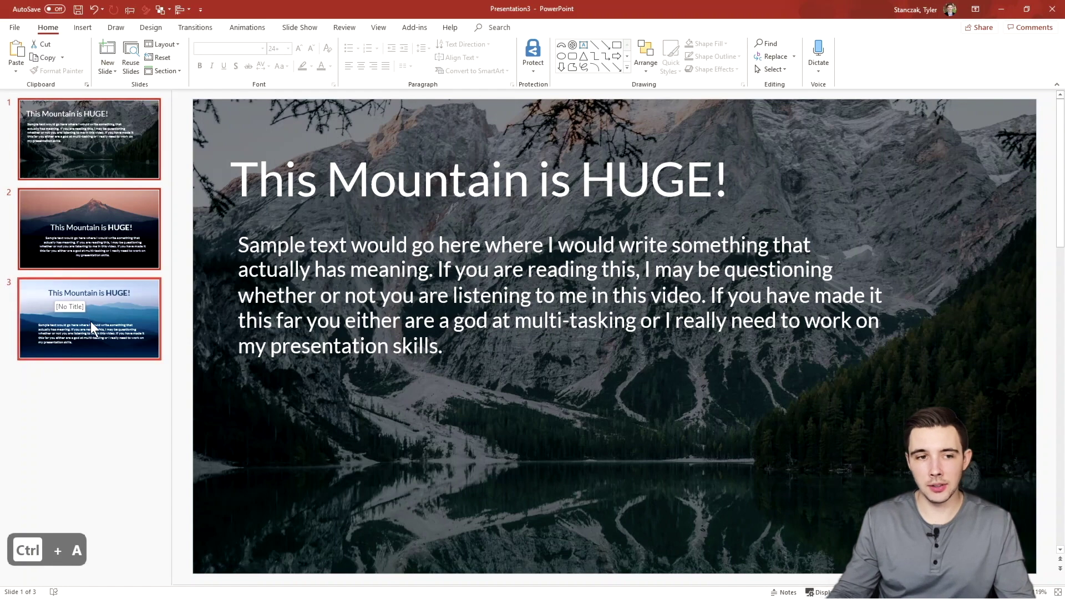
# Select slide 1's title and body text boxes together with Ctrl+A
pyautogui.click(525, 428)
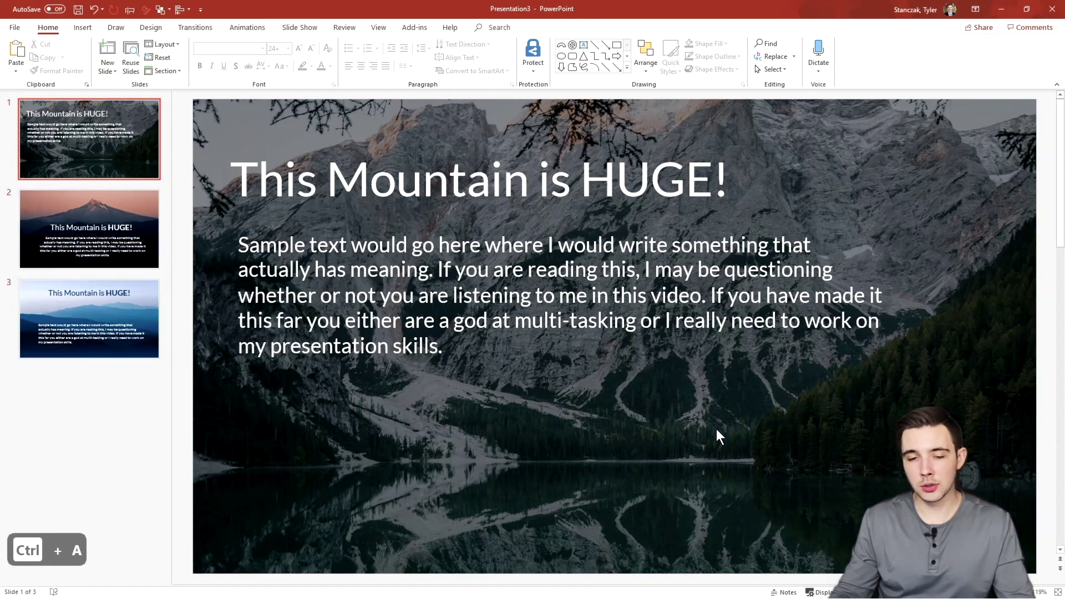
pyautogui.hotkey('ctrl', 'a')
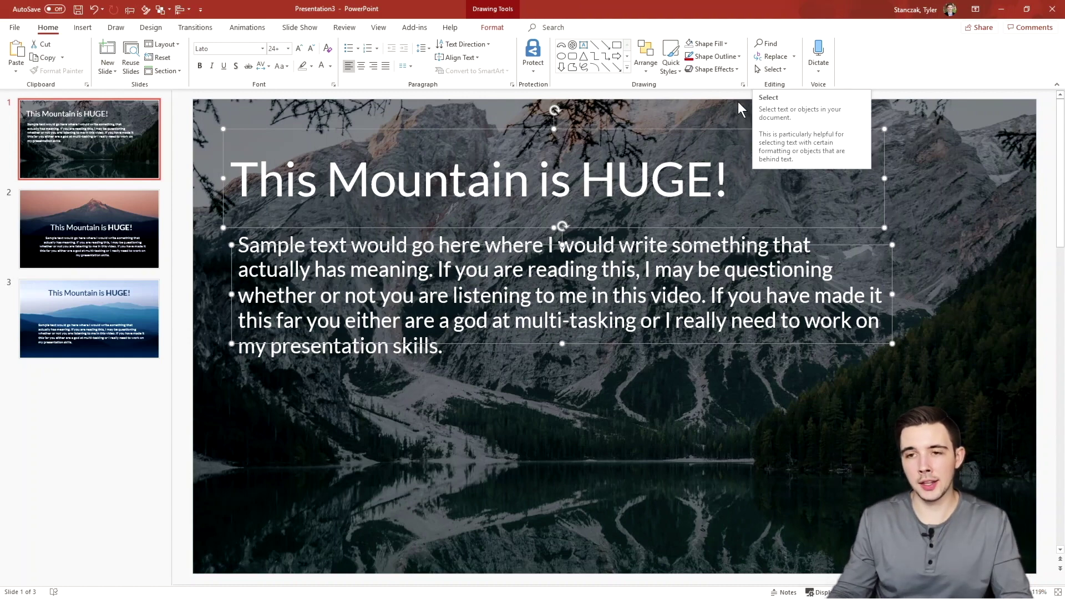
pyautogui.click(774, 69)
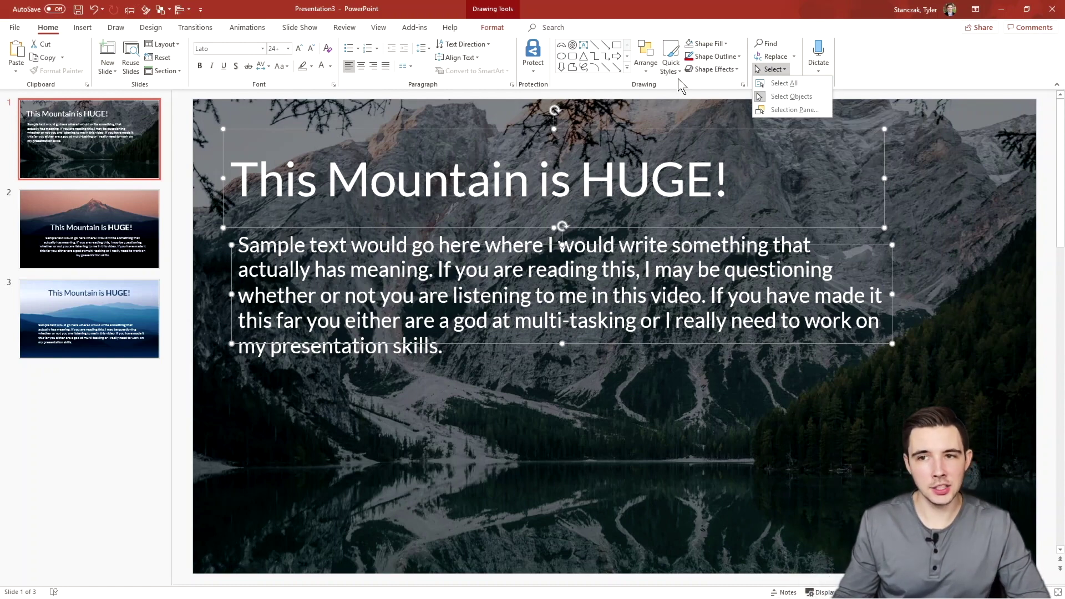
pyautogui.click(773, 70)
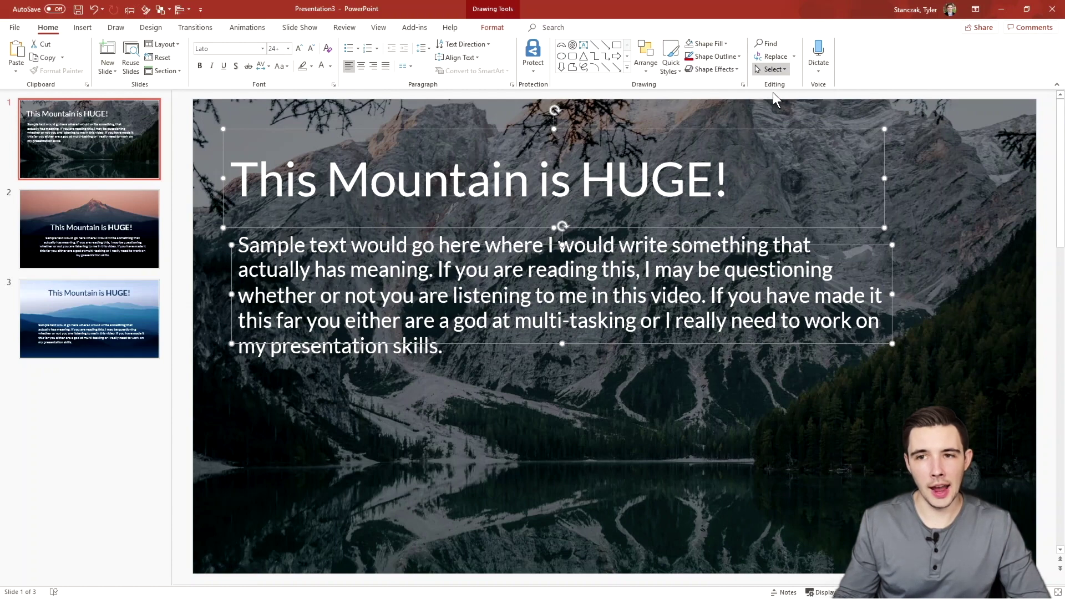
pyautogui.click(781, 70)
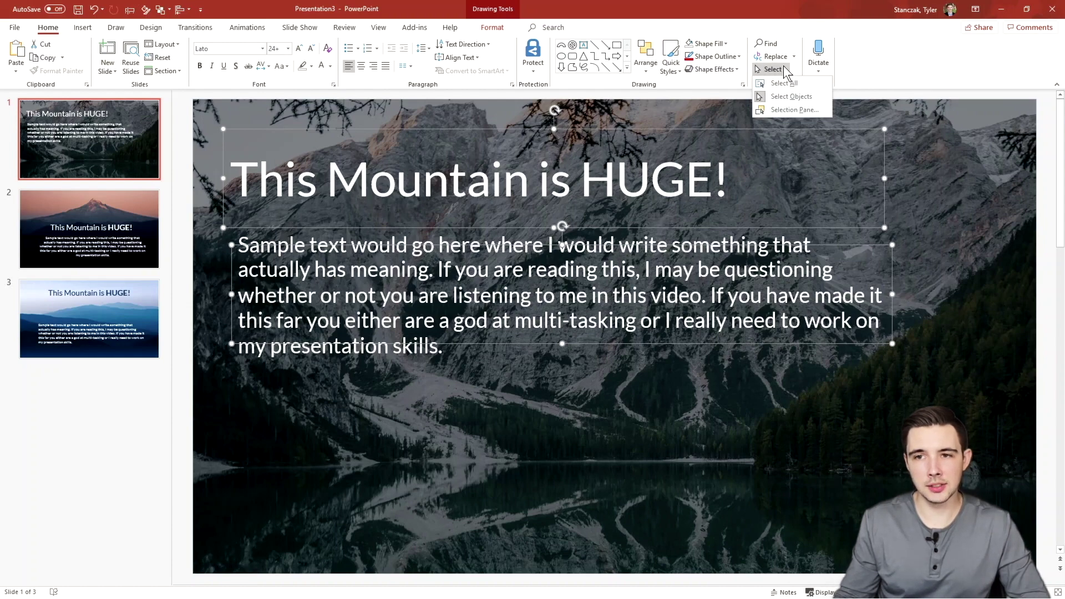
pyautogui.click(790, 97)
pyautogui.click(737, 425)
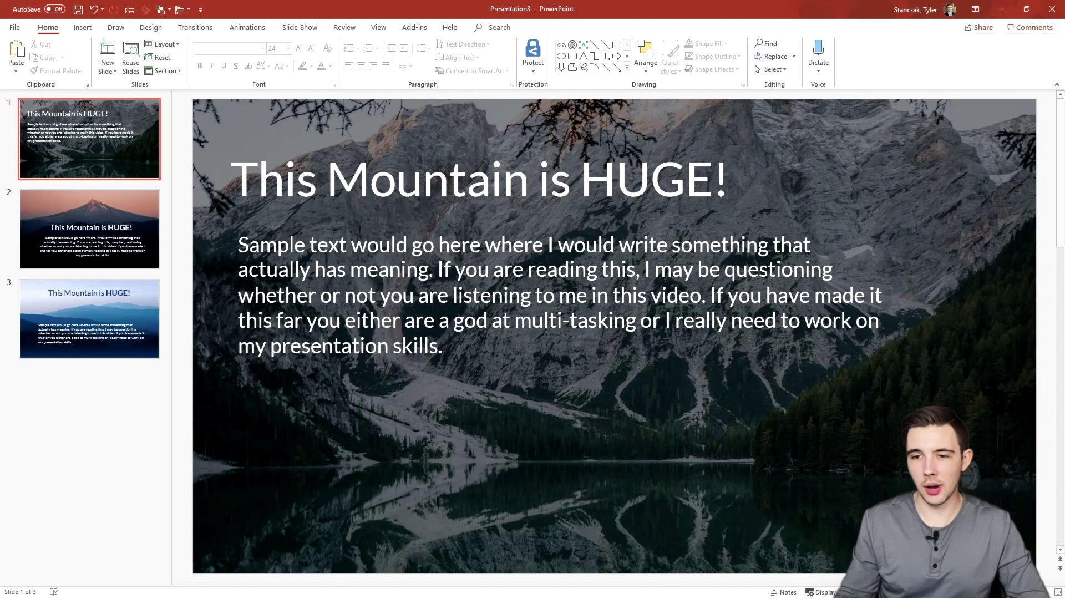
pyautogui.moveTo(950, 429); pyautogui.dragTo(210, 135)
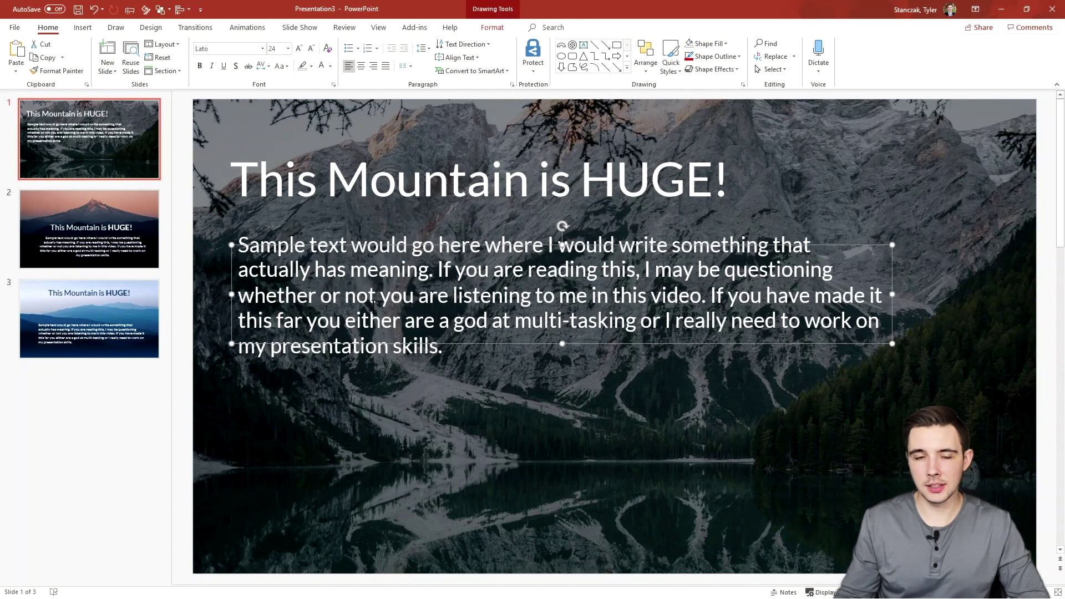
pyautogui.click(781, 444)
pyautogui.moveTo(910, 458); pyautogui.dragTo(210, 144)
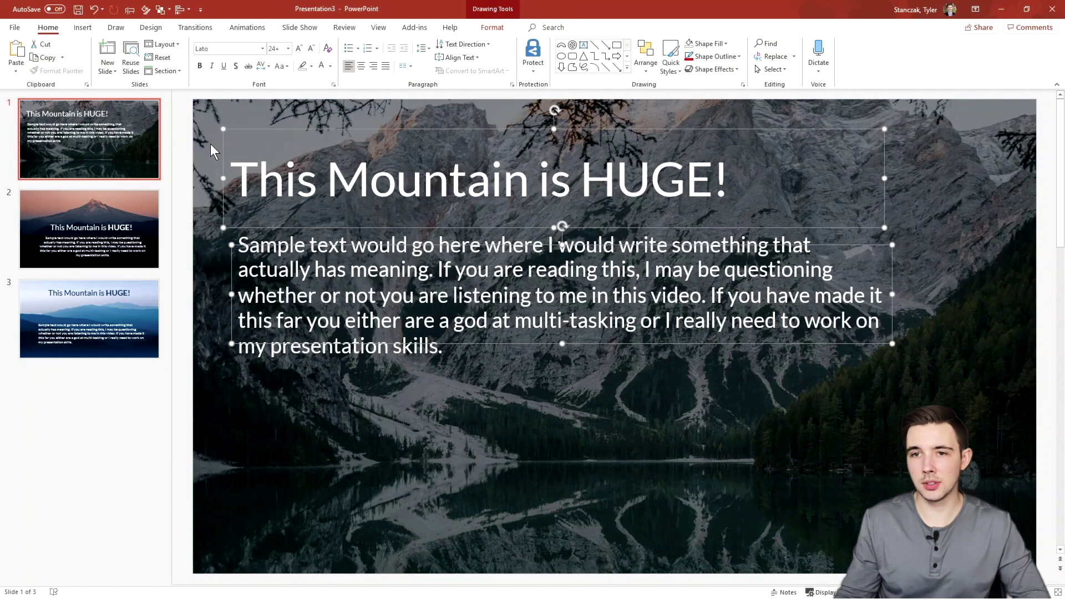
pyautogui.click(773, 69)
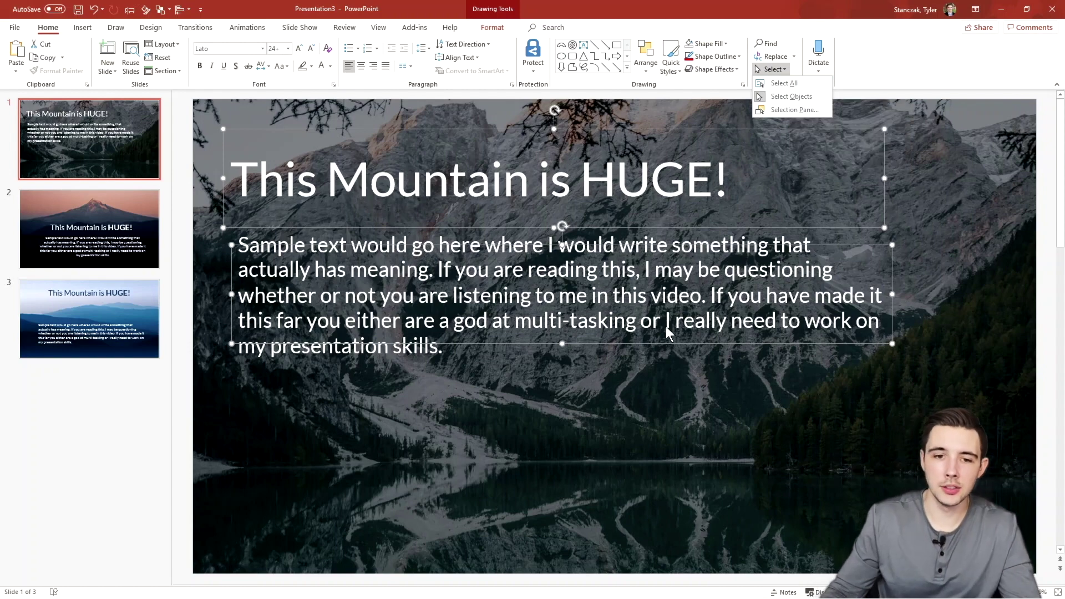
pyautogui.click(663, 391)
pyautogui.click(83, 27)
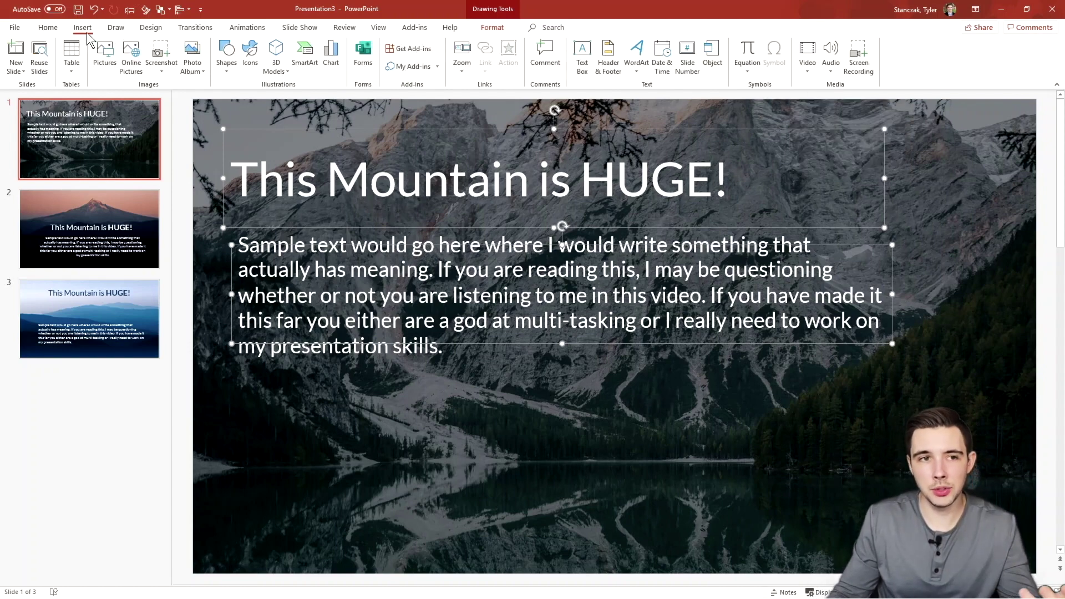
pyautogui.click(226, 56)
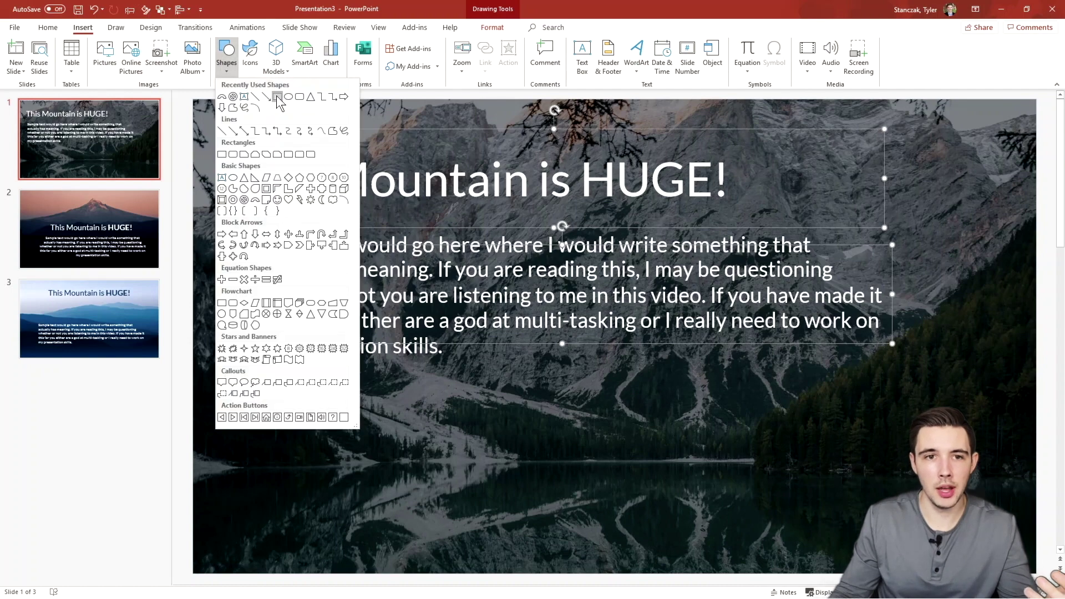
pyautogui.click(278, 96)
pyautogui.moveTo(479, 306); pyautogui.dragTo(703, 458)
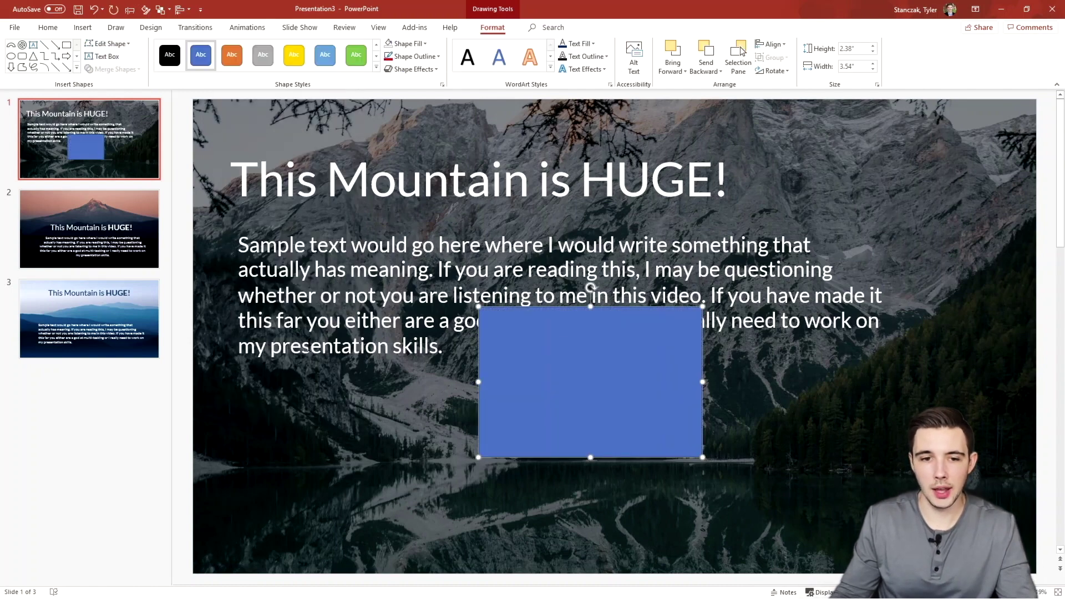
pyautogui.rightClick(324, 345)
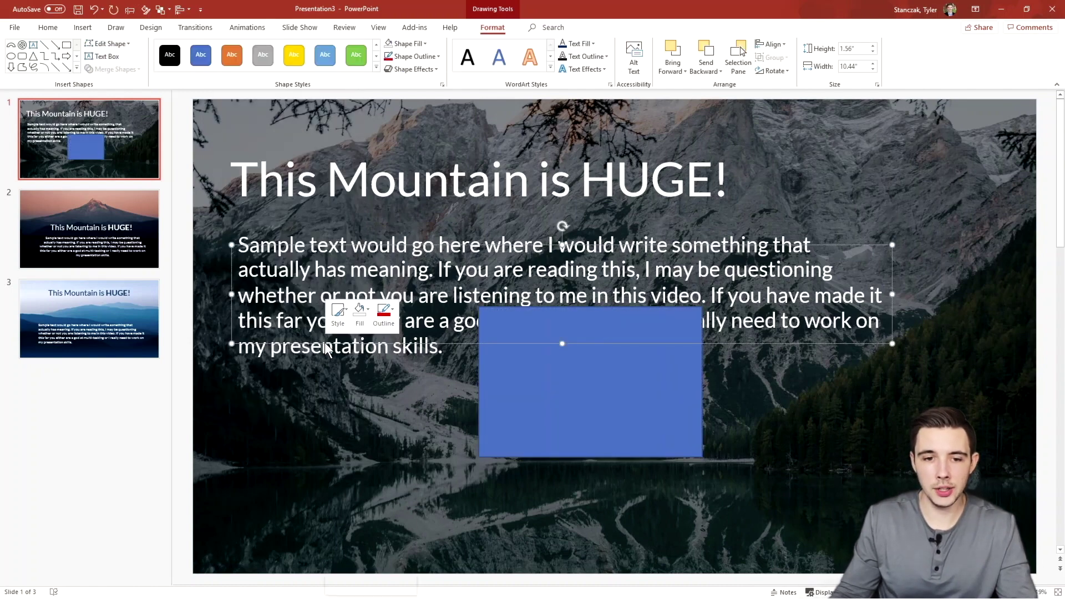
pyautogui.click(382, 443)
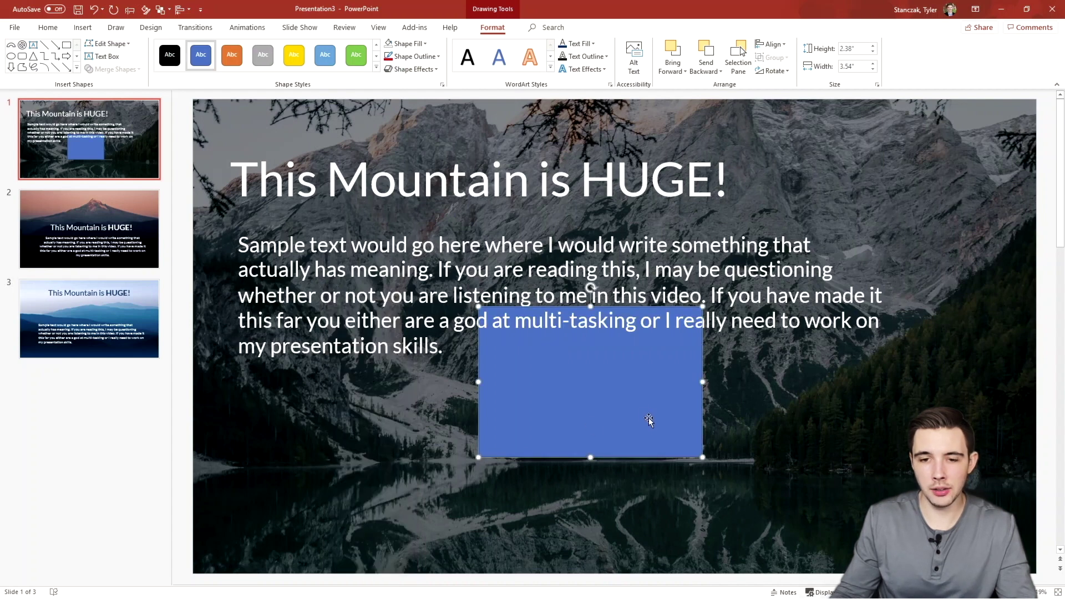
pyautogui.moveTo(648, 418); pyautogui.dragTo(583, 327)
pyautogui.click(532, 417)
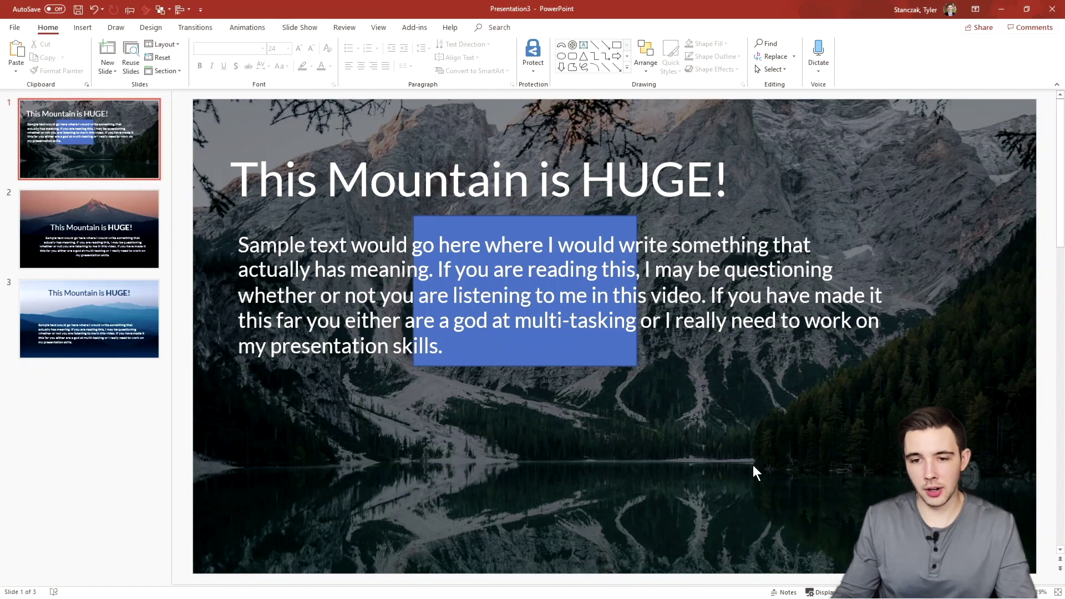
pyautogui.moveTo(756, 464); pyautogui.dragTo(401, 209)
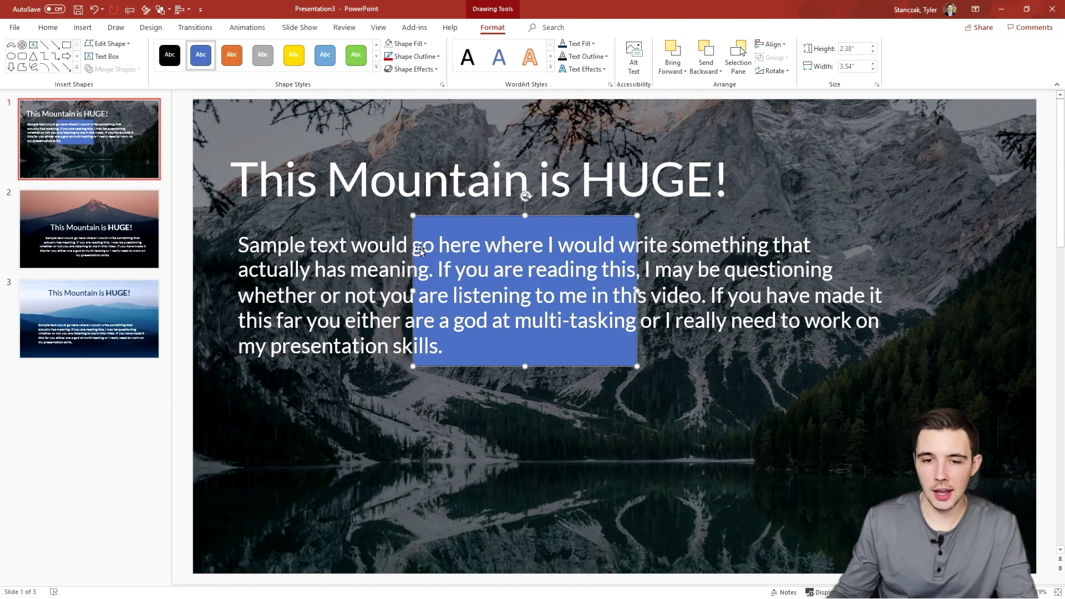
pyautogui.moveTo(565, 375); pyautogui.dragTo(693, 518)
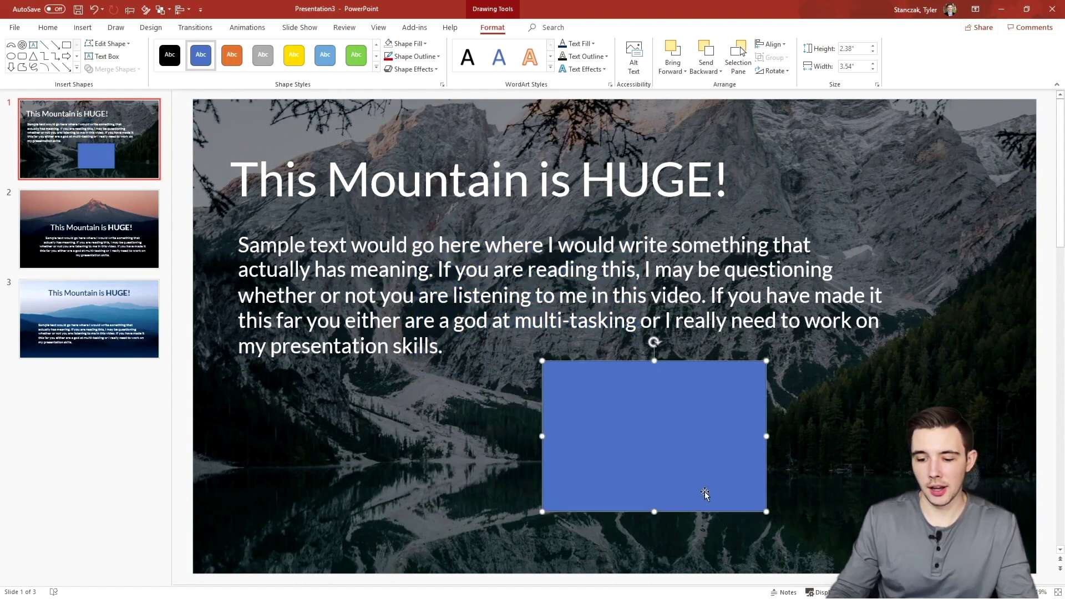
pyautogui.press('Delete')
pyautogui.click(769, 70)
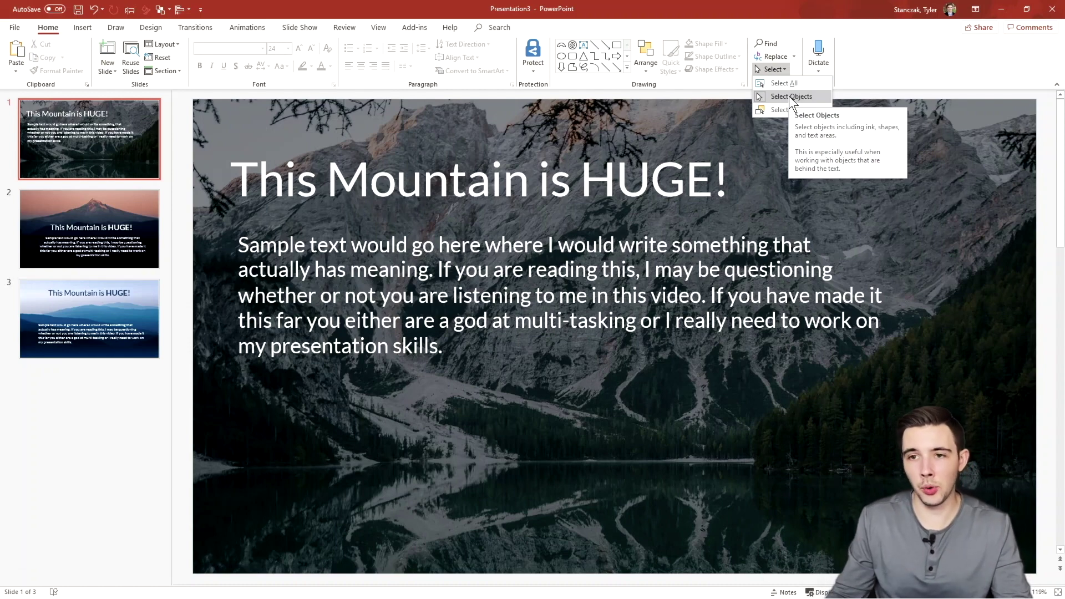
# Turn on Select Objects mode, then look through the Arrange and Select menus
pyautogui.click(805, 99)
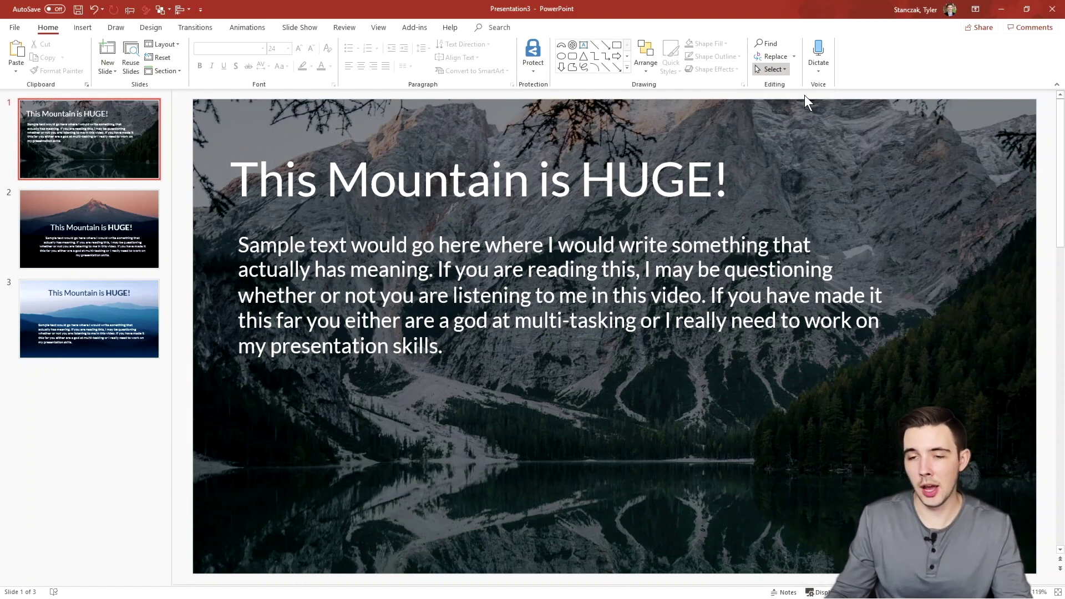
pyautogui.click(772, 70)
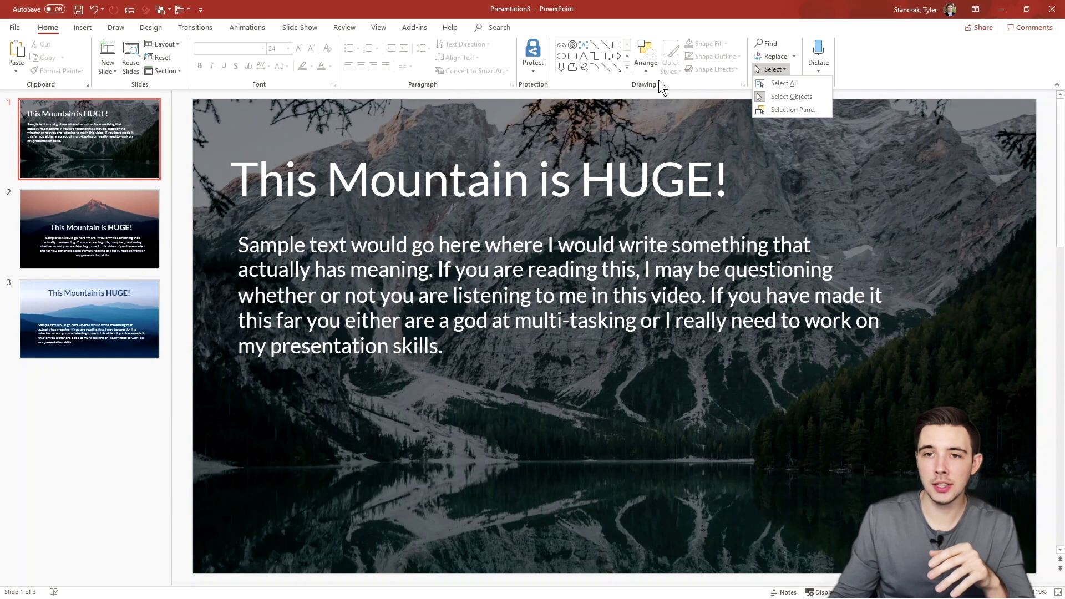
pyautogui.click(643, 70)
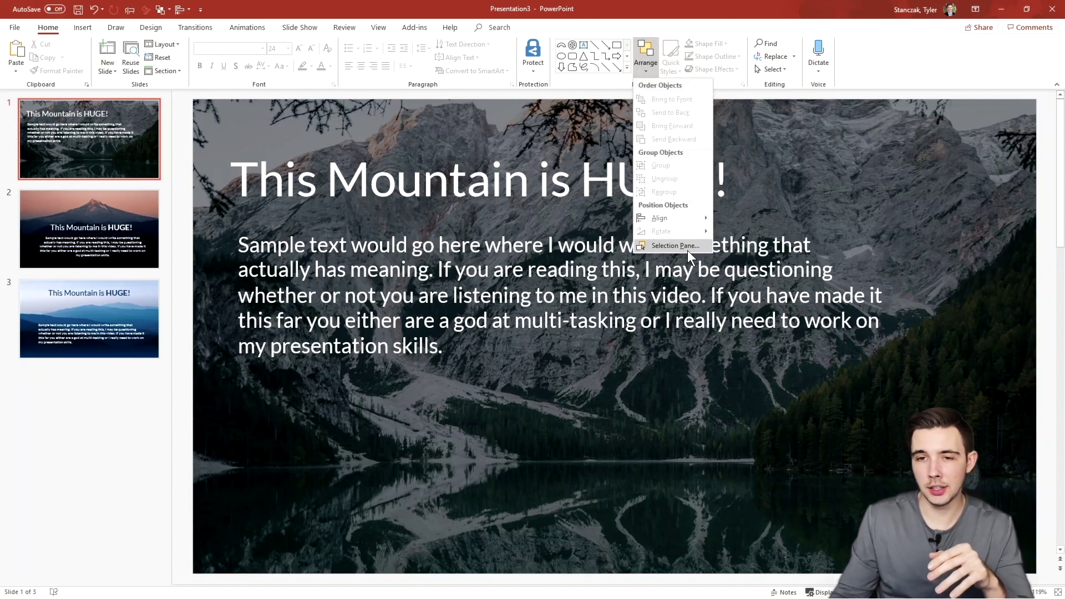
pyautogui.click(774, 69)
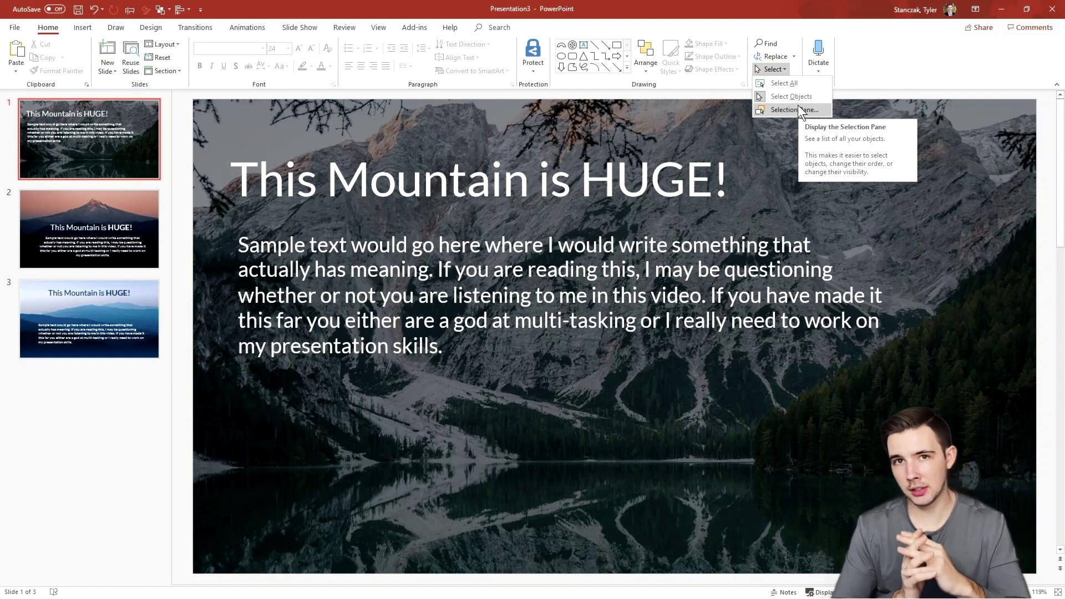
# Open the Selection Pane, hide Rectangle 32 and Rectangle 31, then show both again
pyautogui.click(798, 105)
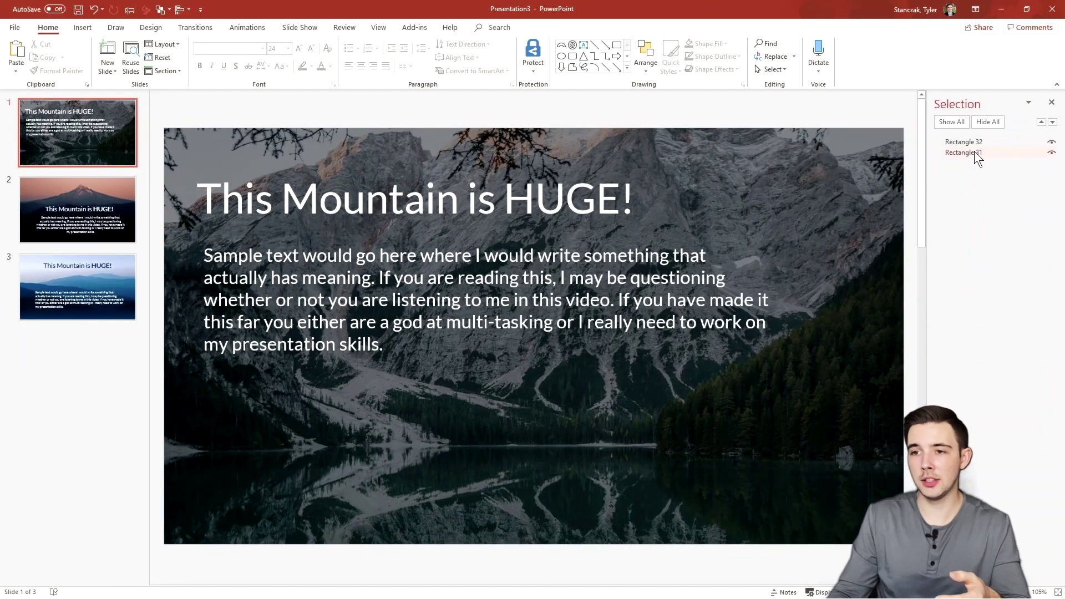
pyautogui.click(1051, 142)
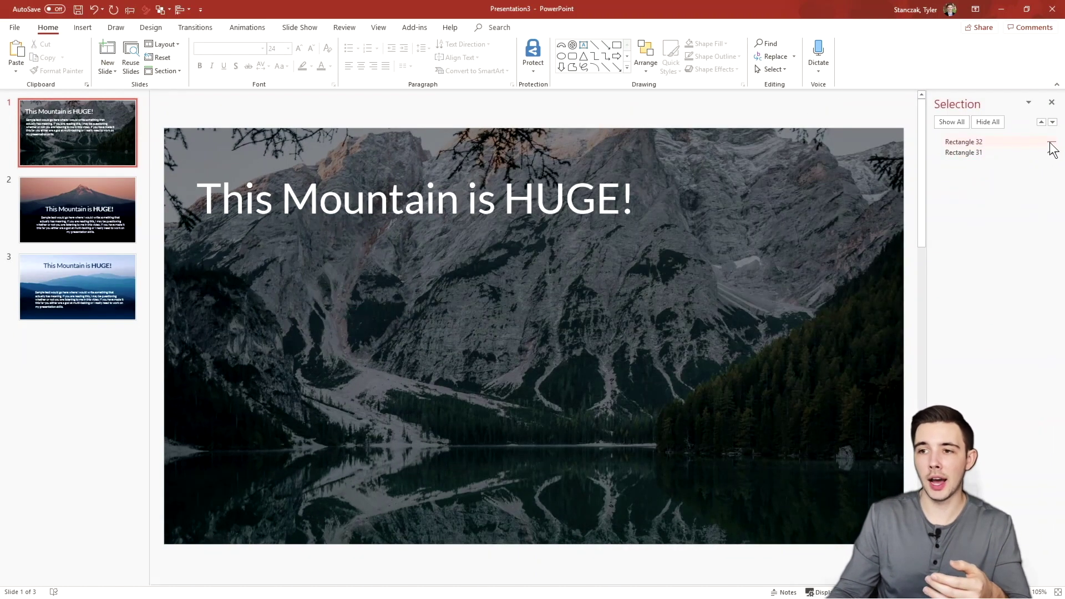
pyautogui.click(1052, 154)
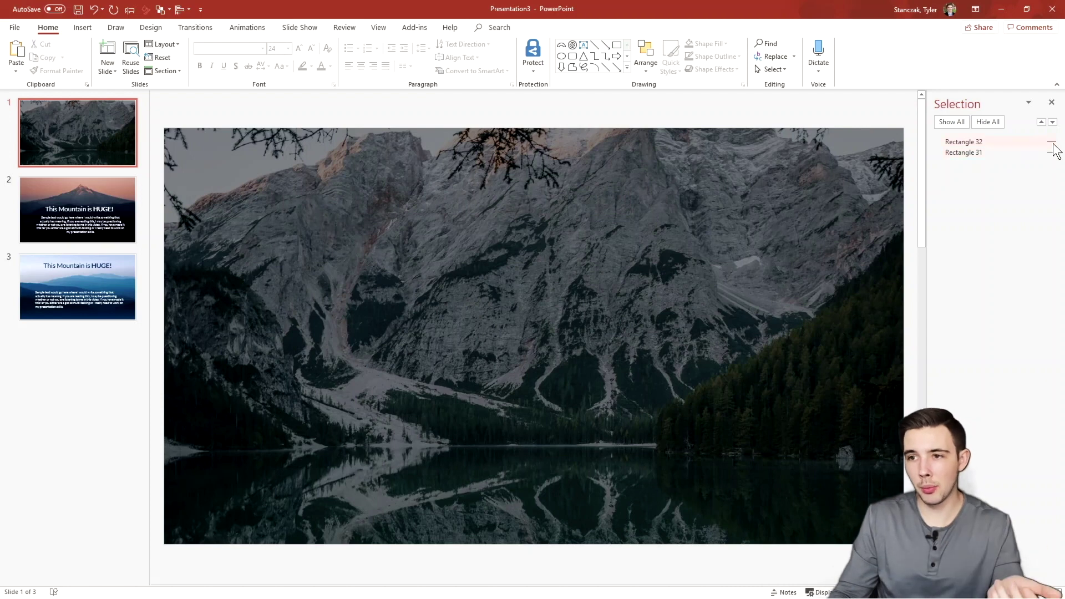
pyautogui.click(1052, 143)
pyautogui.click(1052, 153)
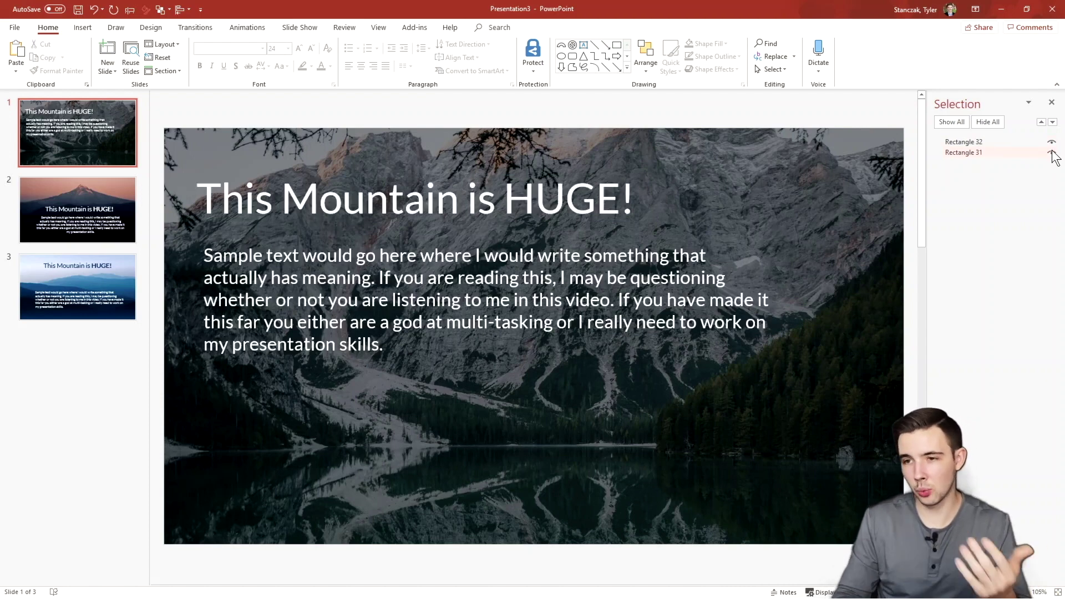